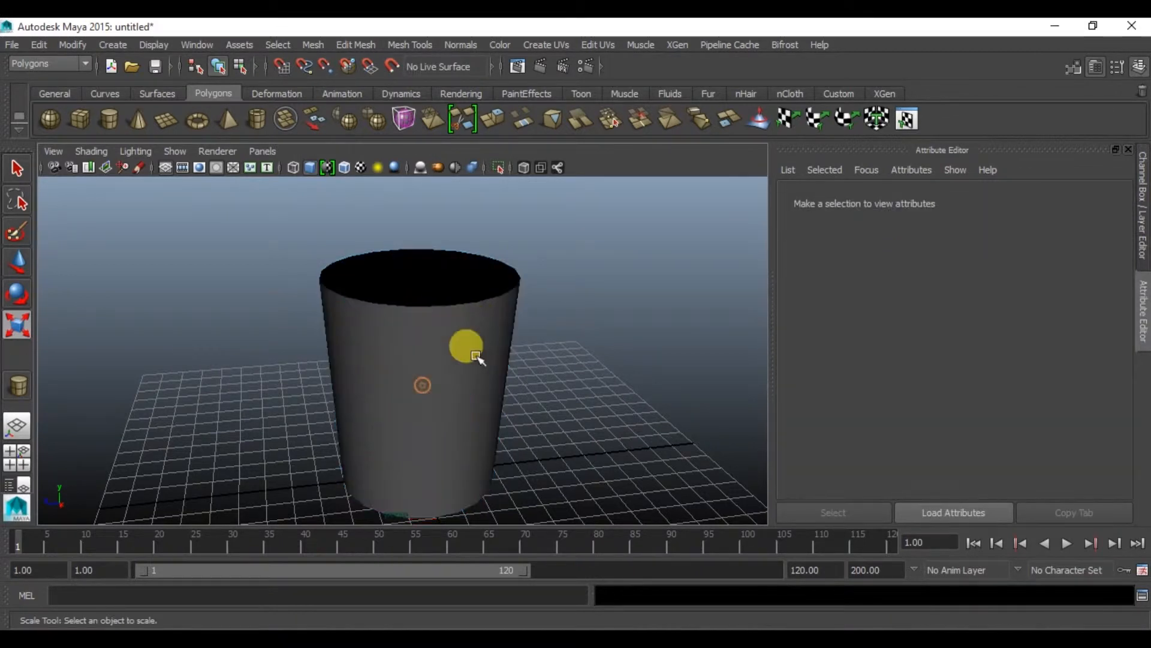
# - Select all the edges of the loop around the bottom of the tapered cylinder in edge component mode
pyautogui.click(419, 455)
pyautogui.click(167, 168)
pyautogui.keyDown('alt'); pyautogui.moveTo(419, 419); pyautogui.dragTo(433, 355); pyautogui.keyUp('alt')
pyautogui.scroll(6, 435, 364)
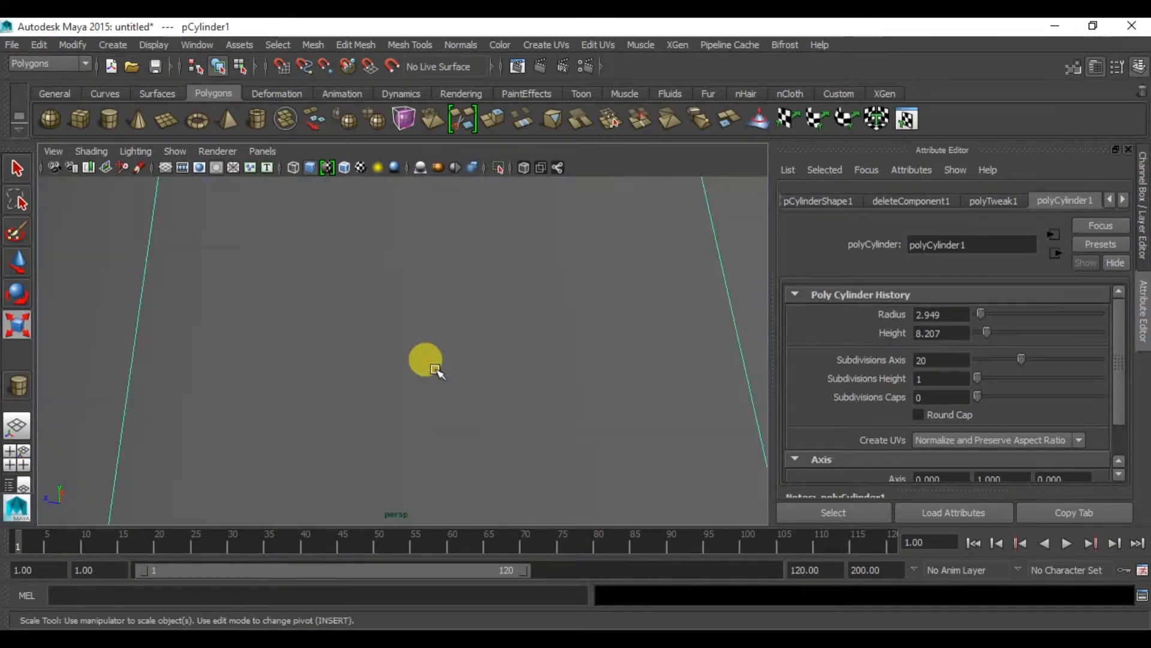
pyautogui.keyDown('alt'); pyautogui.moveTo(437, 370); pyautogui.dragTo(444, 293, button='middle'); pyautogui.keyUp('alt')
pyautogui.scroll(-4, 453, 302)
pyautogui.moveTo(462, 297); pyautogui.dragTo(452, 207, button='right')
pyautogui.click(474, 293)
pyautogui.keyDown('shift'); pyautogui.click(333, 315); pyautogui.keyUp('shift')
pyautogui.keyDown('shift'); pyautogui.click(293, 337); pyautogui.keyUp('shift')
pyautogui.keyDown('shift'); pyautogui.click(262, 375); pyautogui.keyUp('shift')
pyautogui.keyDown('shift'); pyautogui.click(255, 397); pyautogui.keyUp('shift')
pyautogui.keyDown('shift'); pyautogui.click(247, 406); pyautogui.keyUp('shift')
pyautogui.keyDown('shift'); pyautogui.click(261, 421); pyautogui.keyUp('shift')
pyautogui.keyDown('shift'); pyautogui.click(302, 451); pyautogui.keyUp('shift')
pyautogui.keyDown('shift'); pyautogui.click(378, 475); pyautogui.keyUp('shift')
pyautogui.keyDown('shift'); pyautogui.click(431, 476); pyautogui.keyUp('shift')
pyautogui.keyDown('shift'); pyautogui.click(480, 477); pyautogui.keyUp('shift')
pyautogui.keyDown('shift'); pyautogui.click(557, 473); pyautogui.keyUp('shift')
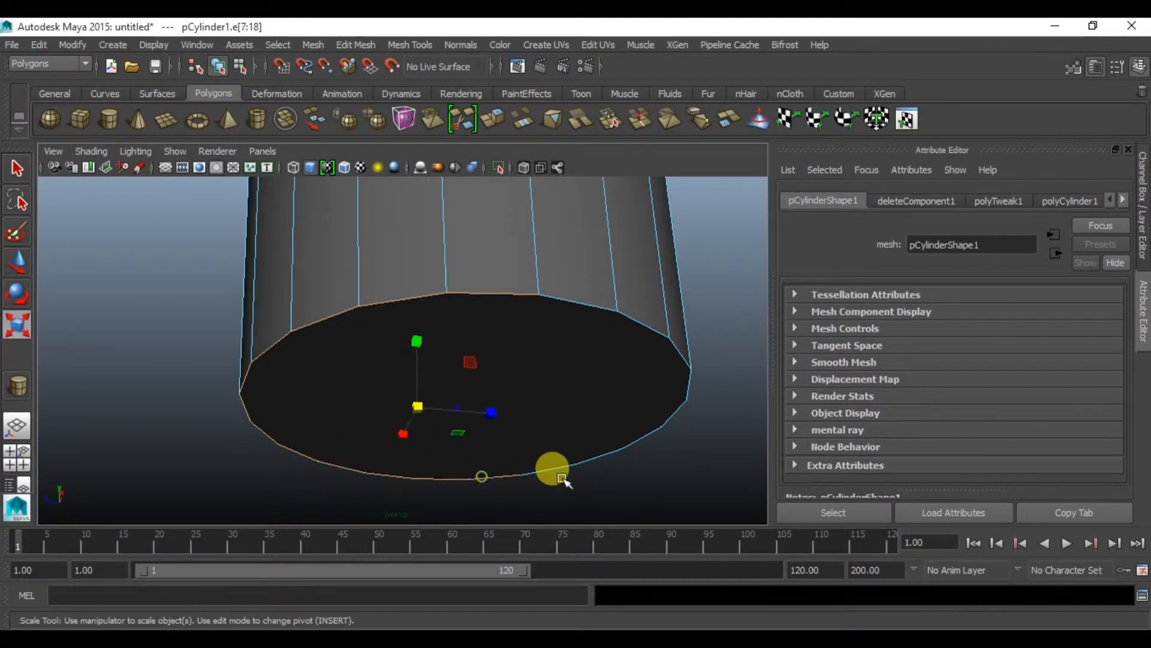
pyautogui.keyDown('shift'); pyautogui.click(605, 454); pyautogui.keyUp('shift')
pyautogui.keyDown('shift'); pyautogui.click(639, 441); pyautogui.keyUp('shift')
pyautogui.keyDown('shift'); pyautogui.click(652, 415); pyautogui.keyUp('shift')
pyautogui.keyDown('shift'); pyautogui.click(662, 395); pyautogui.keyUp('shift')
pyautogui.keyDown('shift'); pyautogui.click(684, 372); pyautogui.keyUp('shift')
pyautogui.keyDown('shift'); pyautogui.click(641, 324); pyautogui.keyUp('shift')
pyautogui.keyDown('shift'); pyautogui.click(598, 313); pyautogui.keyUp('shift')
pyautogui.keyDown('shift'); pyautogui.click(577, 319); pyautogui.keyUp('shift')
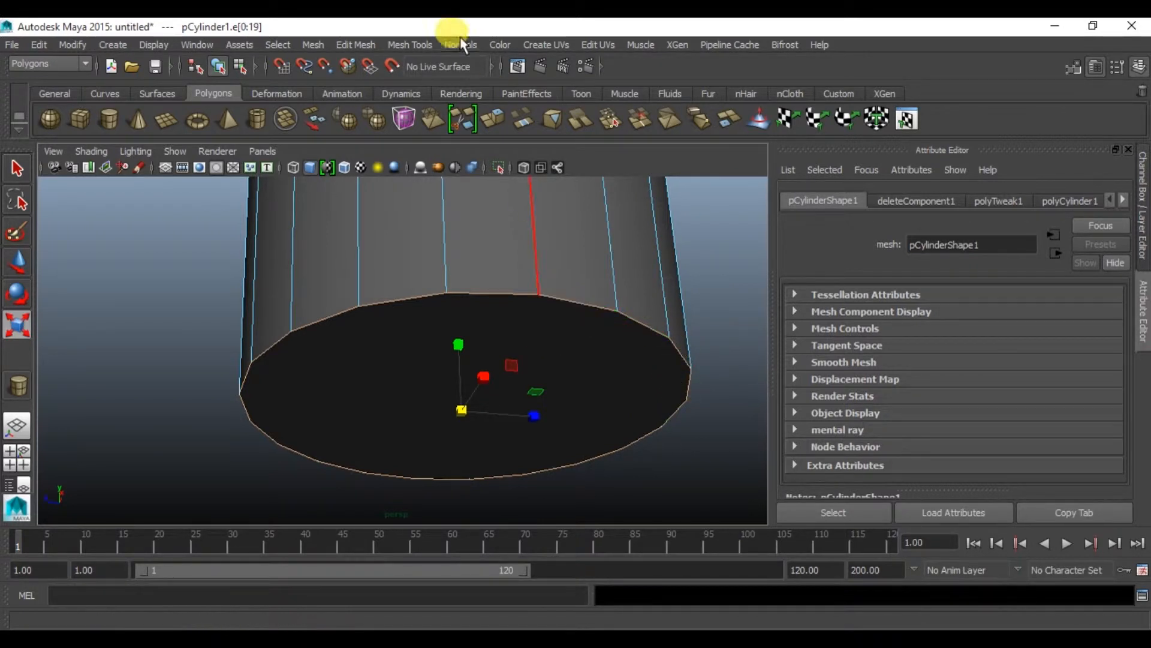
# - Bevel the selected bottom edge loop and set the bevel fraction to 0.1
pyautogui.click(409, 45)
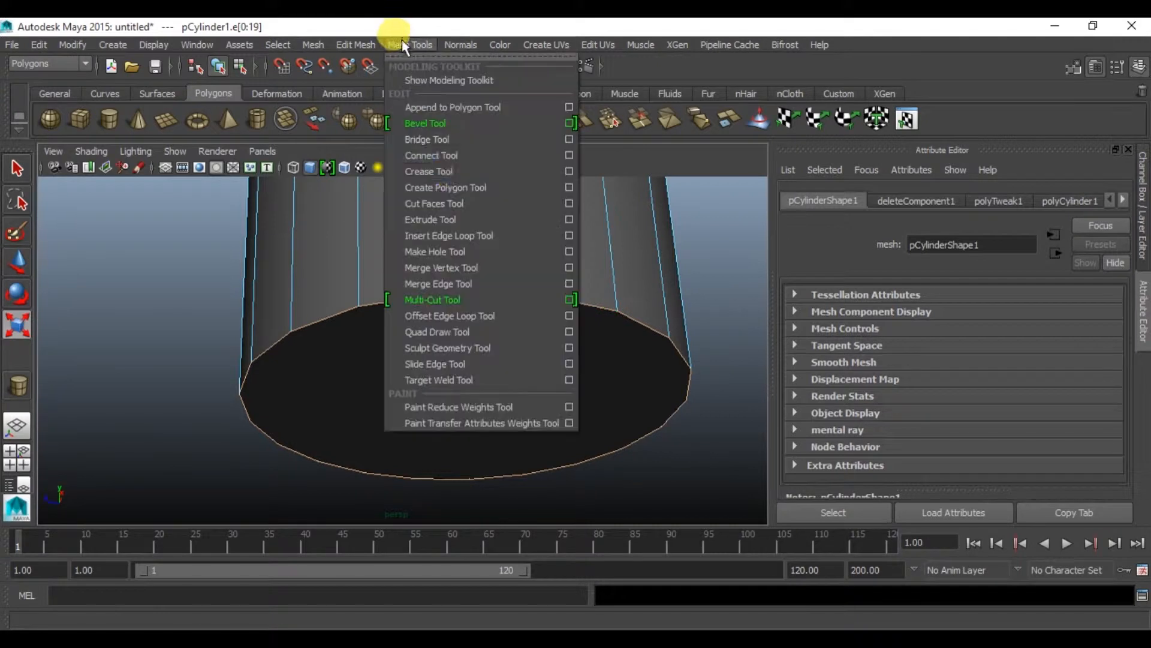
pyautogui.click(430, 123)
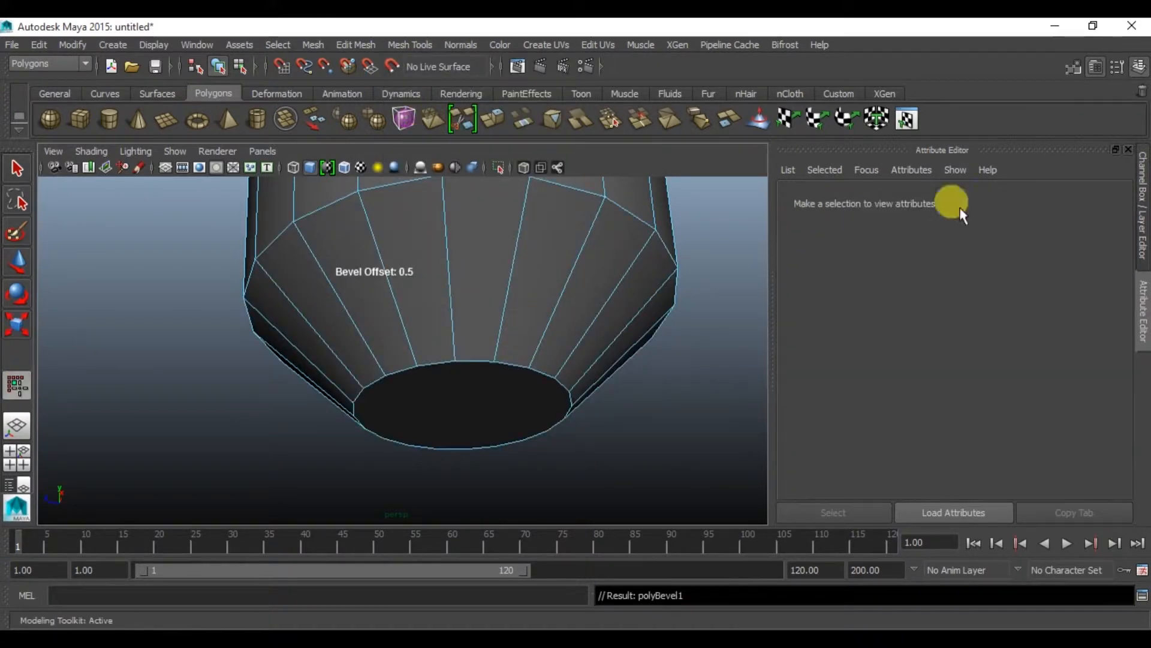
pyautogui.click(1144, 306)
pyautogui.click(1142, 243)
pyautogui.click(981, 231)
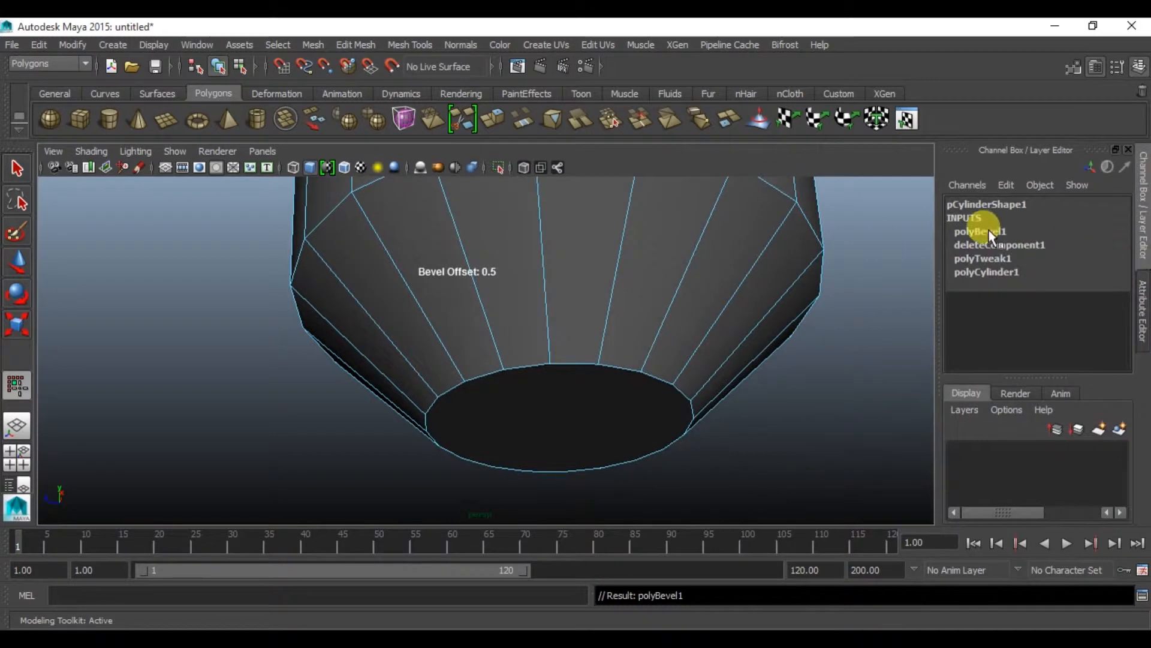
pyautogui.click(1067, 271)
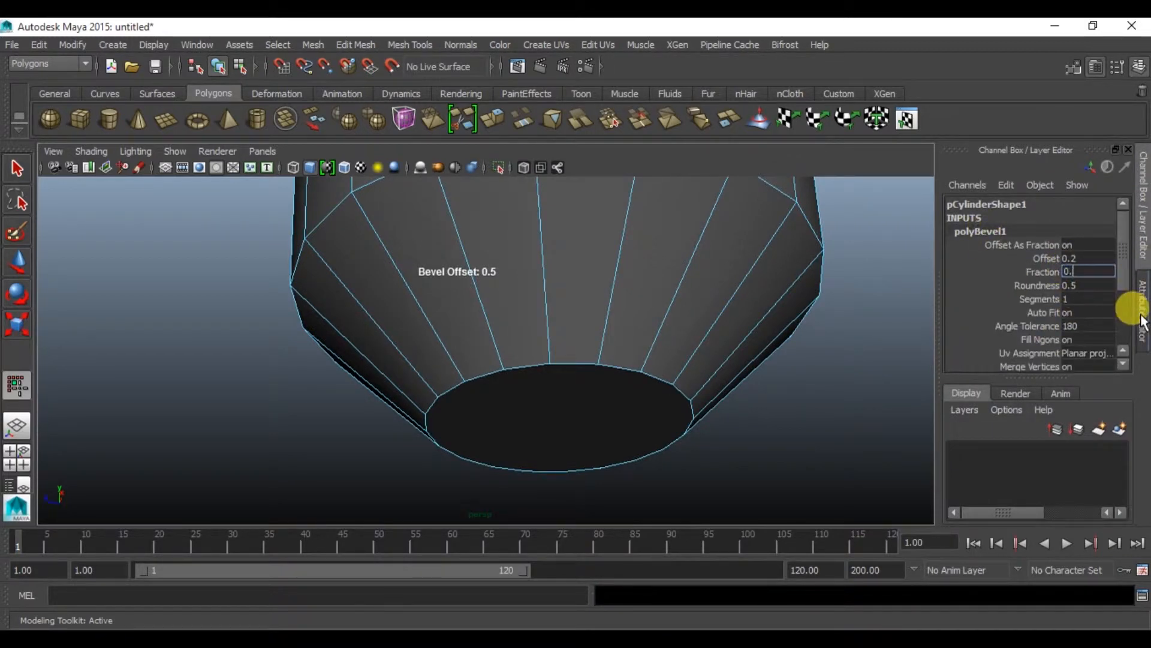
pyautogui.press('Return')
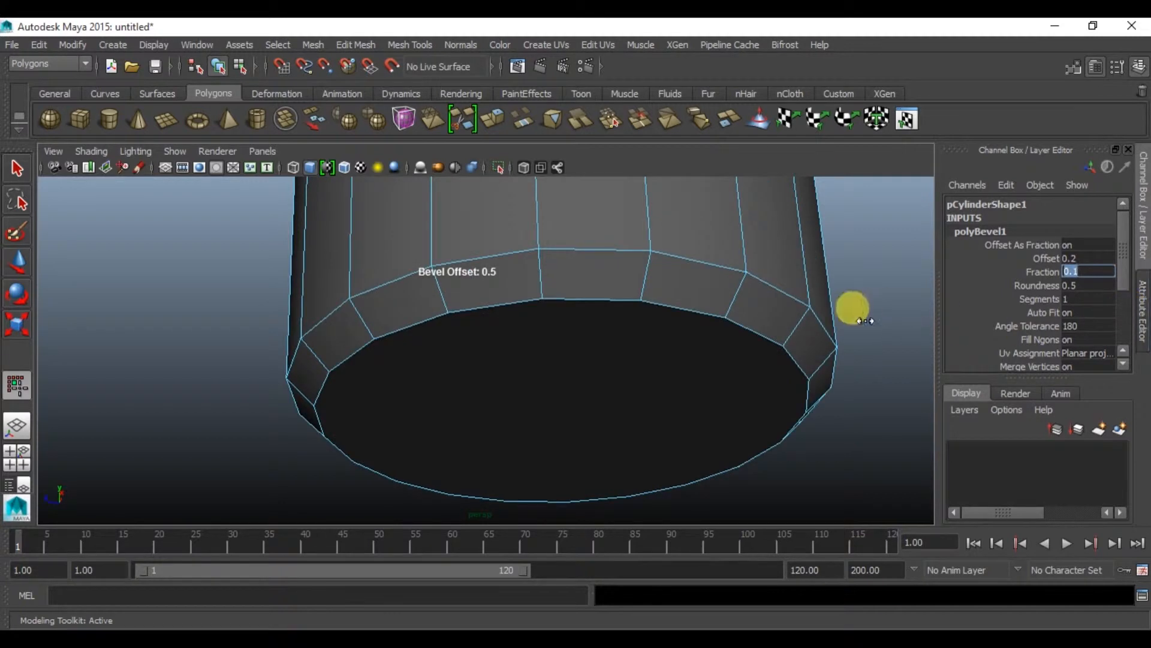
pyautogui.press('q')
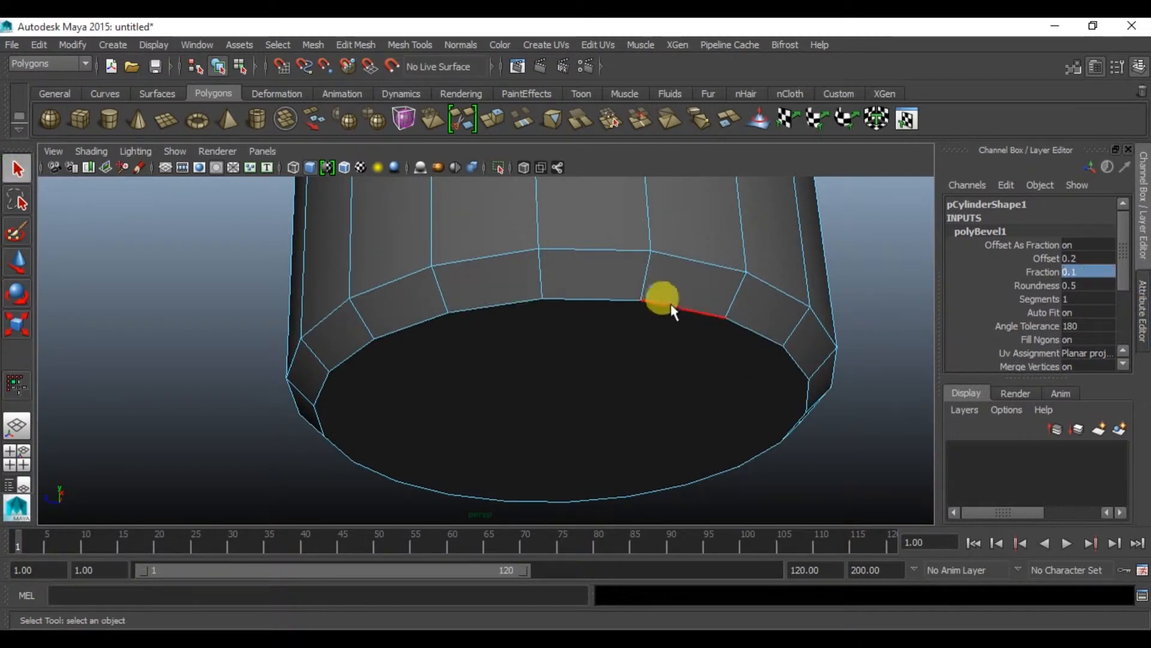
# - Insert 10 equally spaced edge loops around the cylinder wall using the Insert Edge Loop Tool's multiple edge loops option
pyautogui.click(678, 300)
pyautogui.keyDown('alt'); pyautogui.moveTo(694, 288); pyautogui.dragTo(627, 439); pyautogui.keyUp('alt')
pyautogui.moveTo(627, 440)
pyautogui.keyDown('alt'); pyautogui.mouseDown(button='middle')
pyautogui.moveTo(632, 414)
pyautogui.moveTo(595, 391)
pyautogui.moveTo(619, 432)
pyautogui.mouseUp(button='middle'); pyautogui.keyUp('alt')
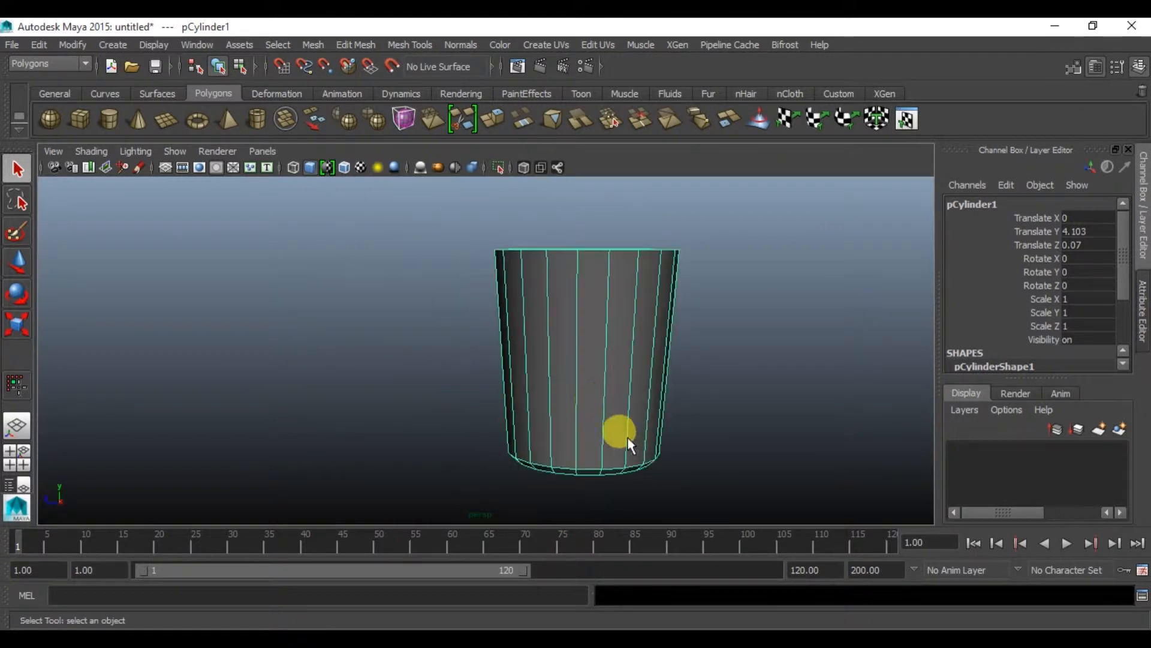
pyautogui.click(409, 45)
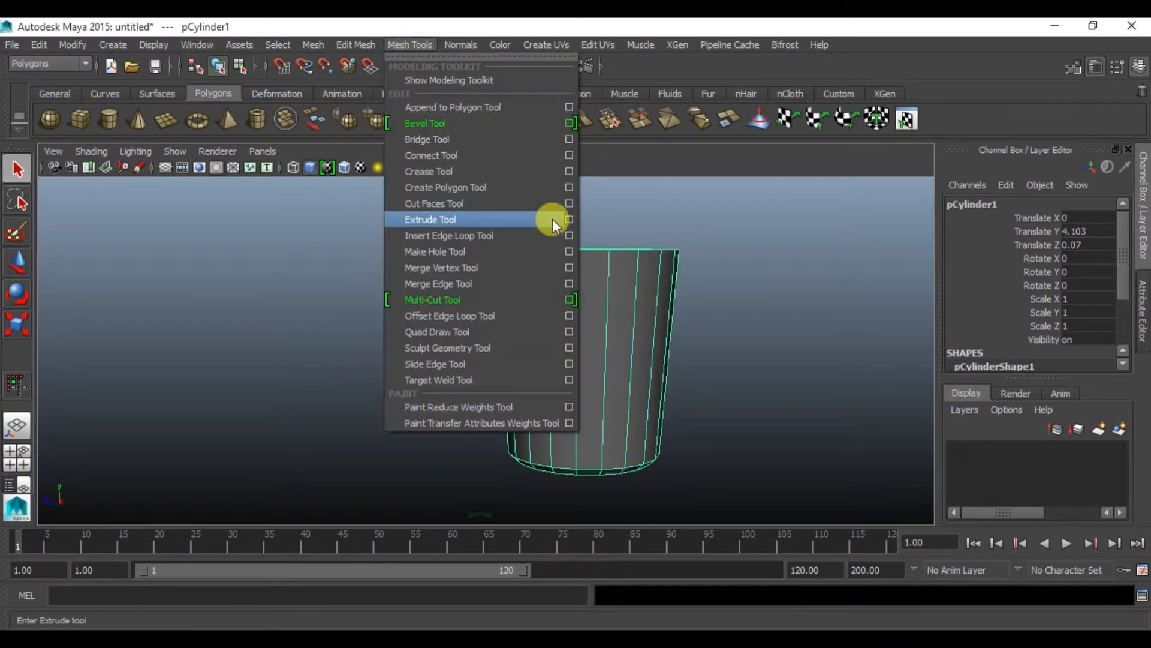
pyautogui.click(566, 235)
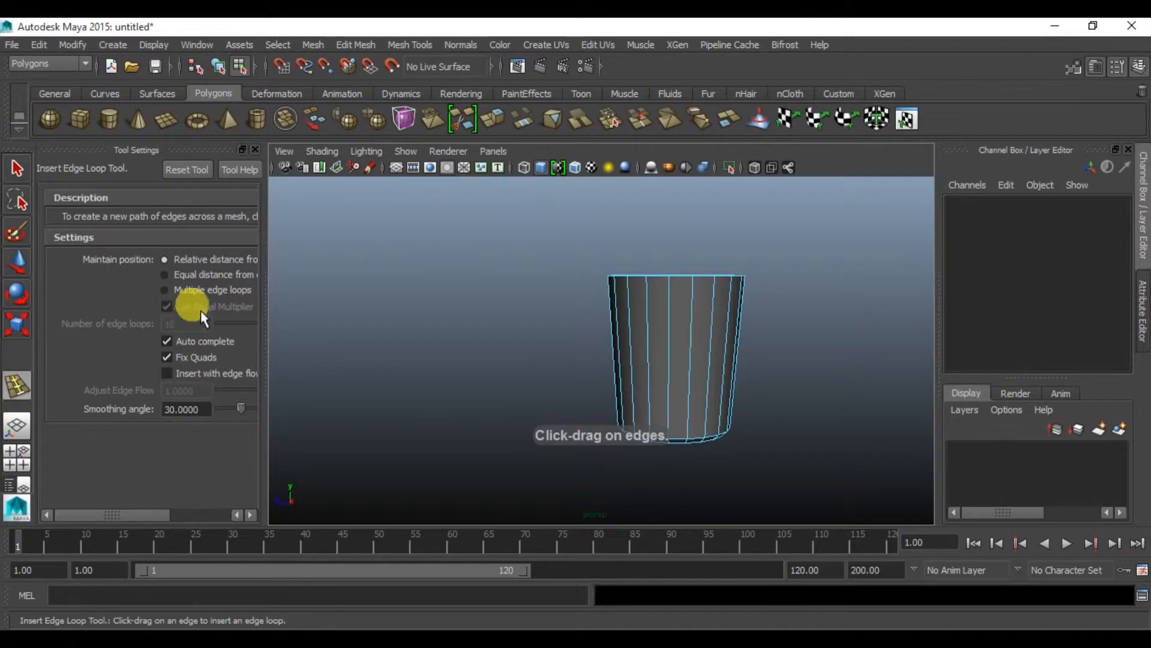
pyautogui.click(164, 290)
pyautogui.doubleClick(183, 324)
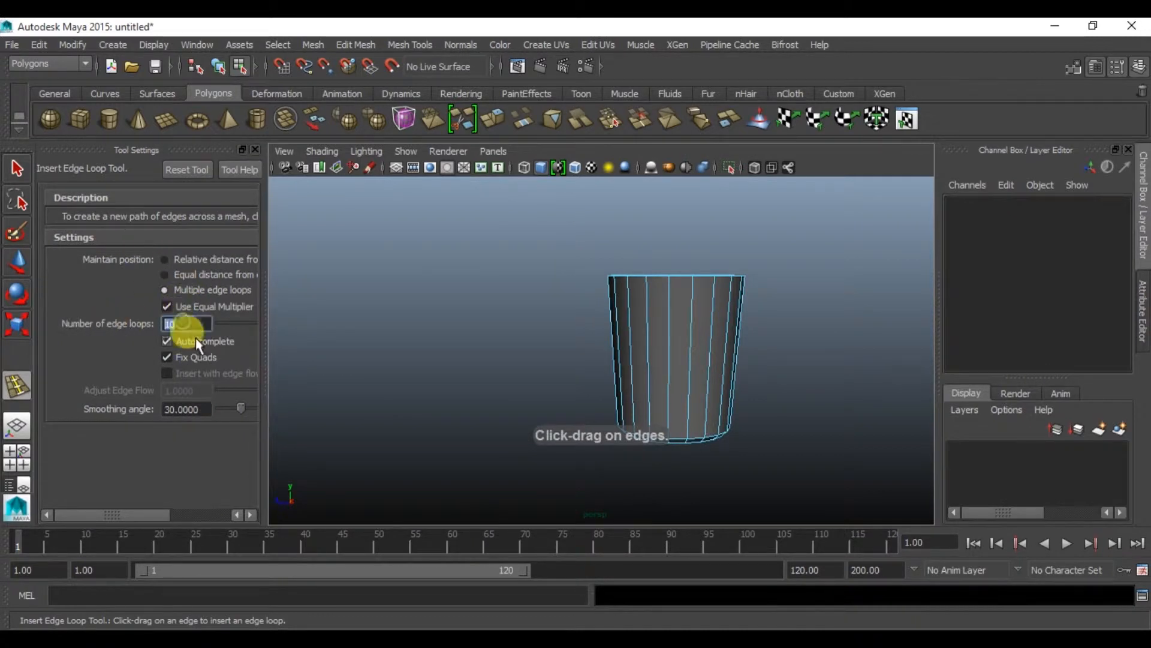
pyautogui.click(681, 319)
# - Restore the Insert Edge Loop Tool's relative distance setting, close its settings and return to the Select Tool
pyautogui.click(164, 259)
pyautogui.click(255, 149)
pyautogui.scroll(6, 539, 321)
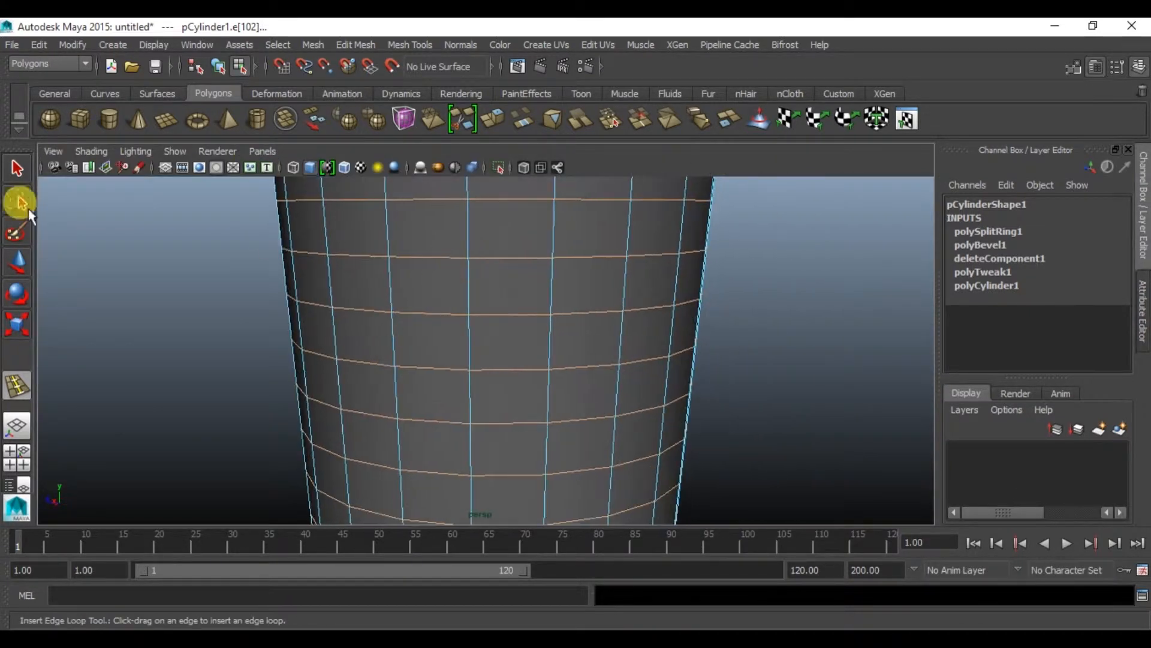
pyautogui.click(33, 176)
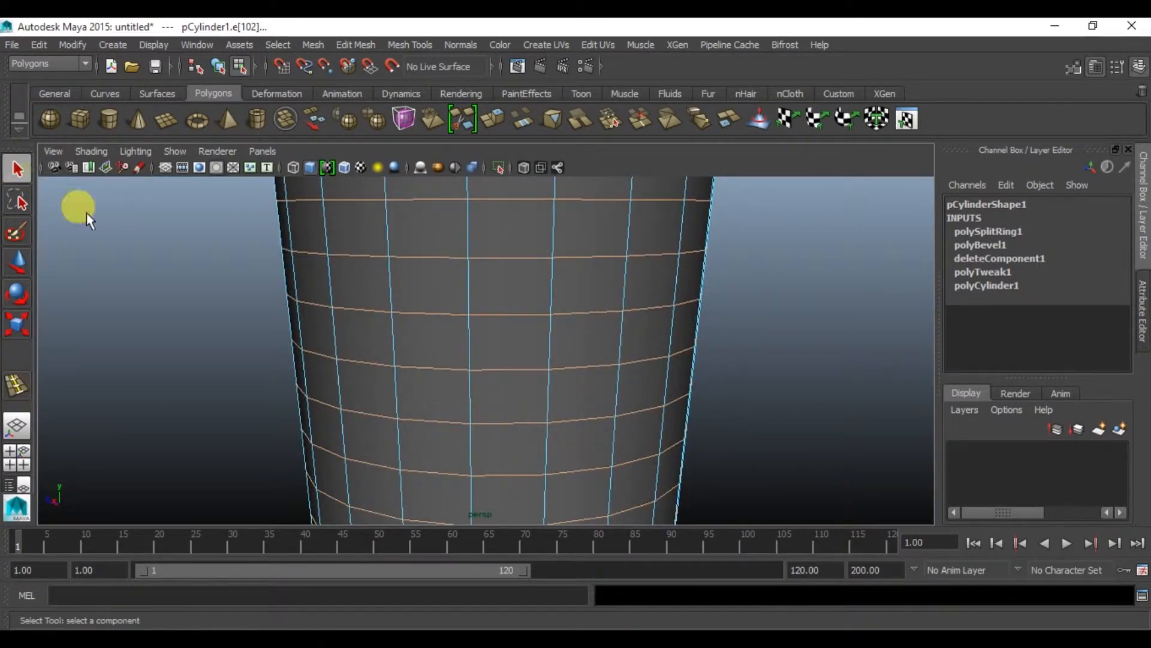
# - Select four adjacent vertical edge runs on the wall, each from below the topmost inserted loop to above the lowest one
pyautogui.scroll(-5, 639, 340)
pyautogui.keyDown('alt'); pyautogui.moveTo(539, 340); pyautogui.dragTo(563, 320); pyautogui.keyUp('alt')
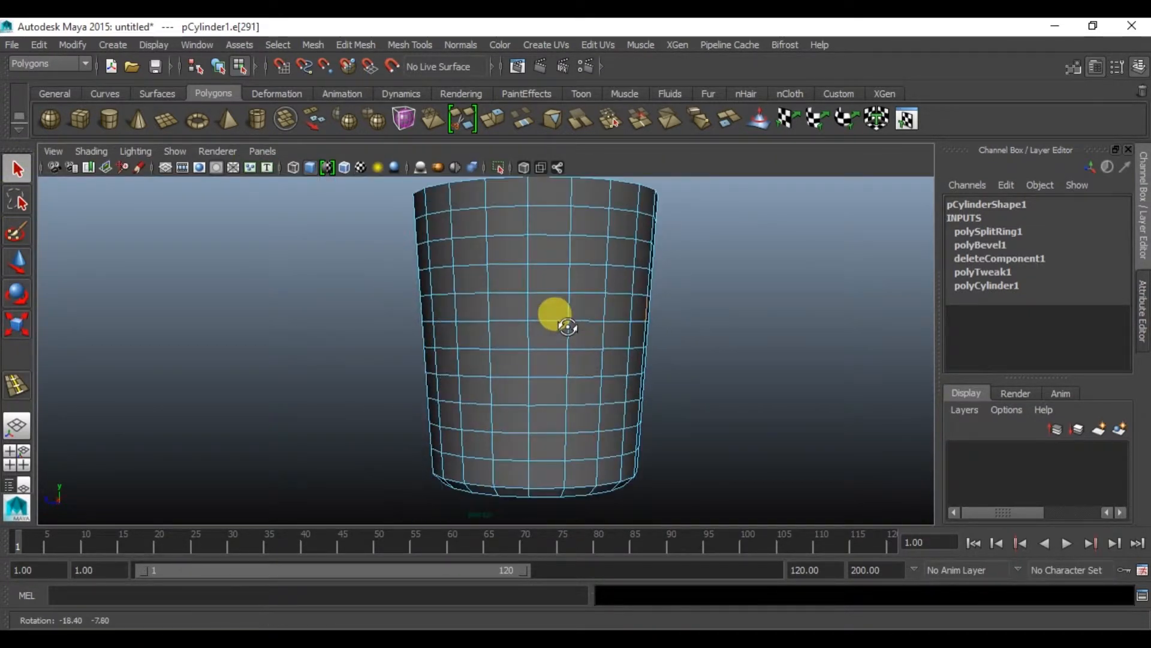
pyautogui.keyDown('alt'); pyautogui.moveTo(563, 391); pyautogui.dragTo(538, 372, button='middle'); pyautogui.keyUp('alt')
pyautogui.scroll(3, 502, 277)
pyautogui.keyDown('alt'); pyautogui.moveTo(502, 278); pyautogui.dragTo(515, 298, button='middle'); pyautogui.keyUp('alt')
pyautogui.scroll(-3, 490, 237)
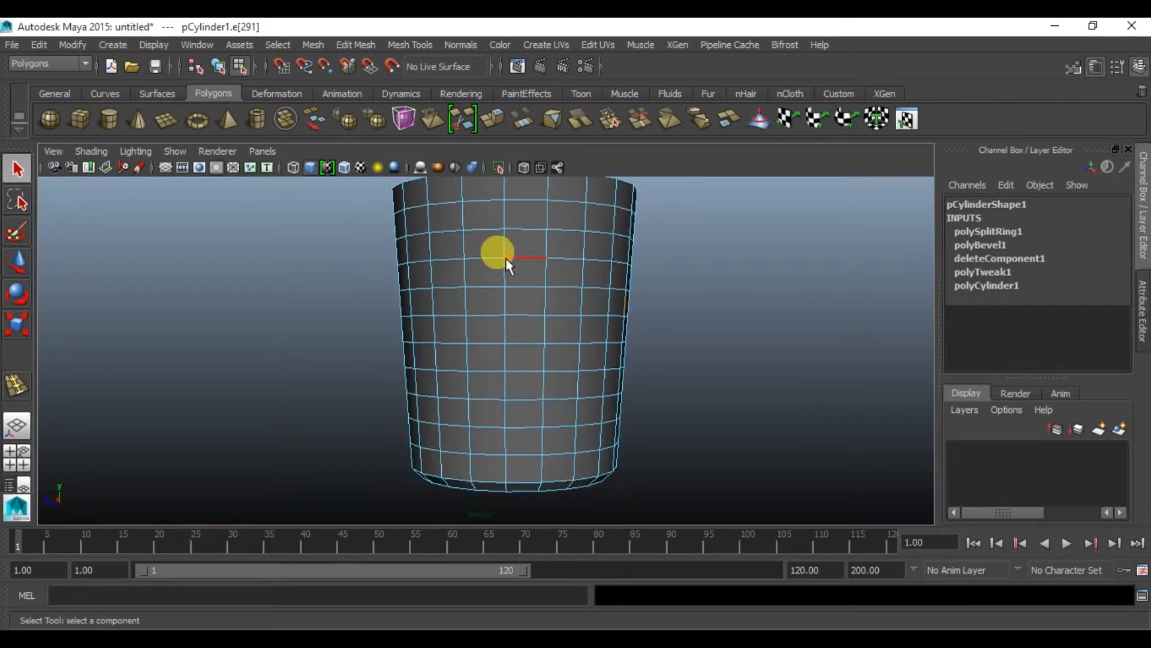
pyautogui.click(476, 207)
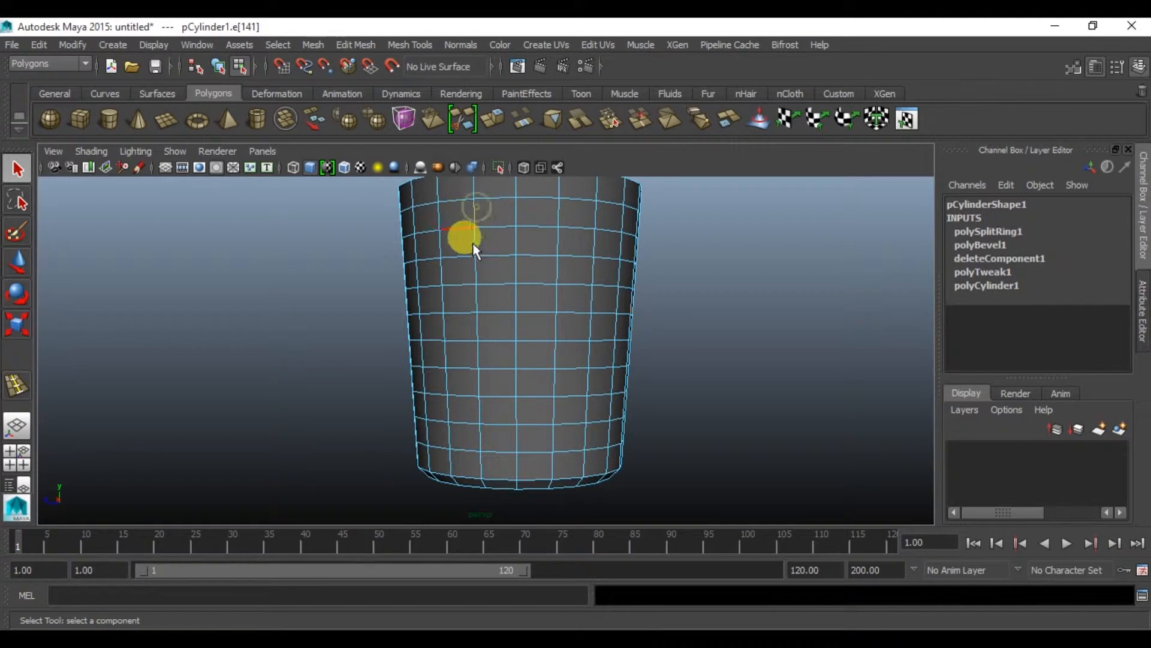
pyautogui.keyDown('shift'); pyautogui.click(480, 437); pyautogui.keyUp('shift')
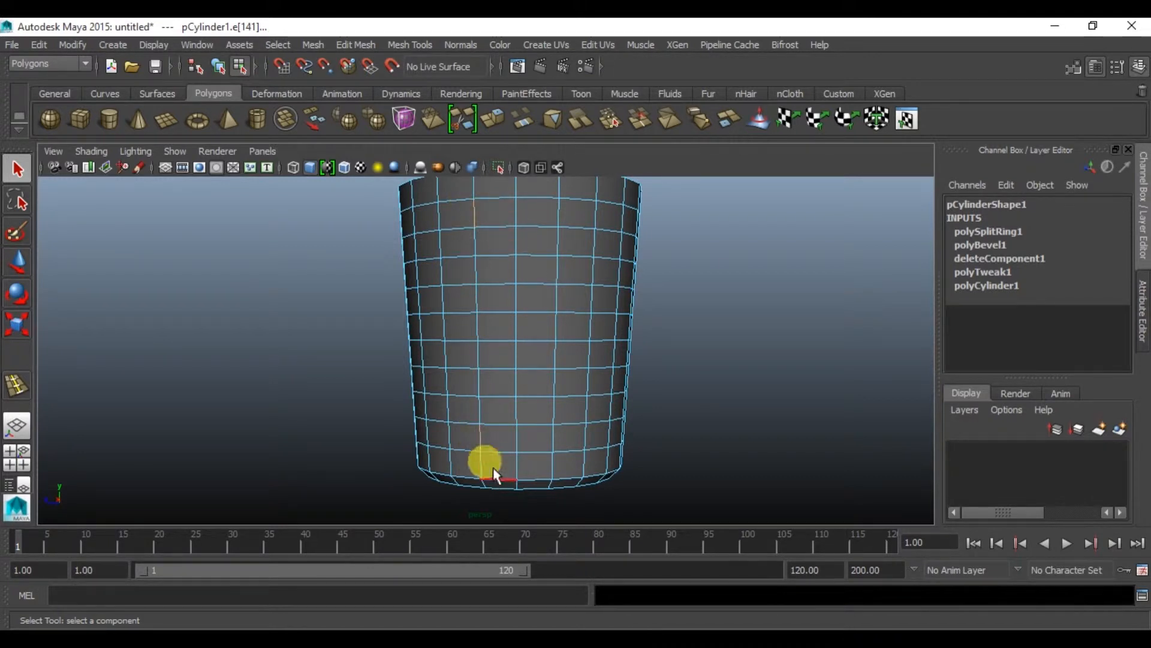
pyautogui.keyDown('shift'); pyautogui.doubleClick(481, 437); pyautogui.keyUp('shift')
pyautogui.keyDown('shift'); pyautogui.click(524, 213); pyautogui.keyUp('shift')
pyautogui.keyDown('shift'); pyautogui.doubleClick(519, 436); pyautogui.keyUp('shift')
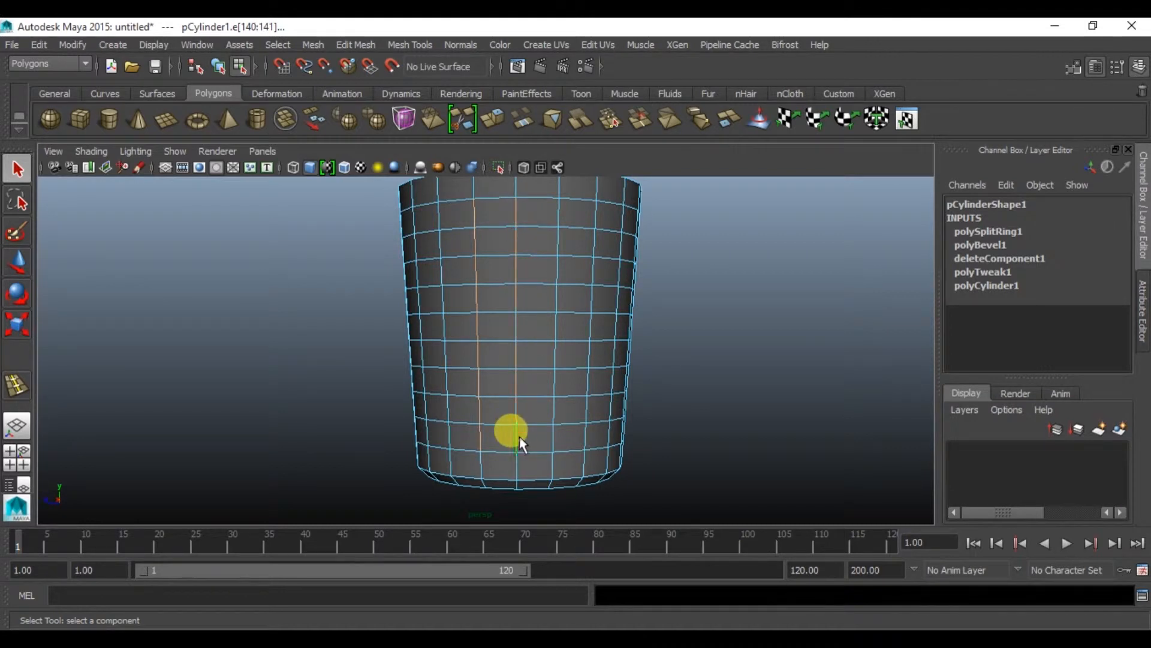
pyautogui.keyDown('shift'); pyautogui.doubleClick(552, 441); pyautogui.keyUp('shift')
pyautogui.keyDown('shift'); pyautogui.click(601, 266); pyautogui.keyUp('shift')
pyautogui.keyDown('shift'); pyautogui.doubleClick(591, 437); pyautogui.keyUp('shift')
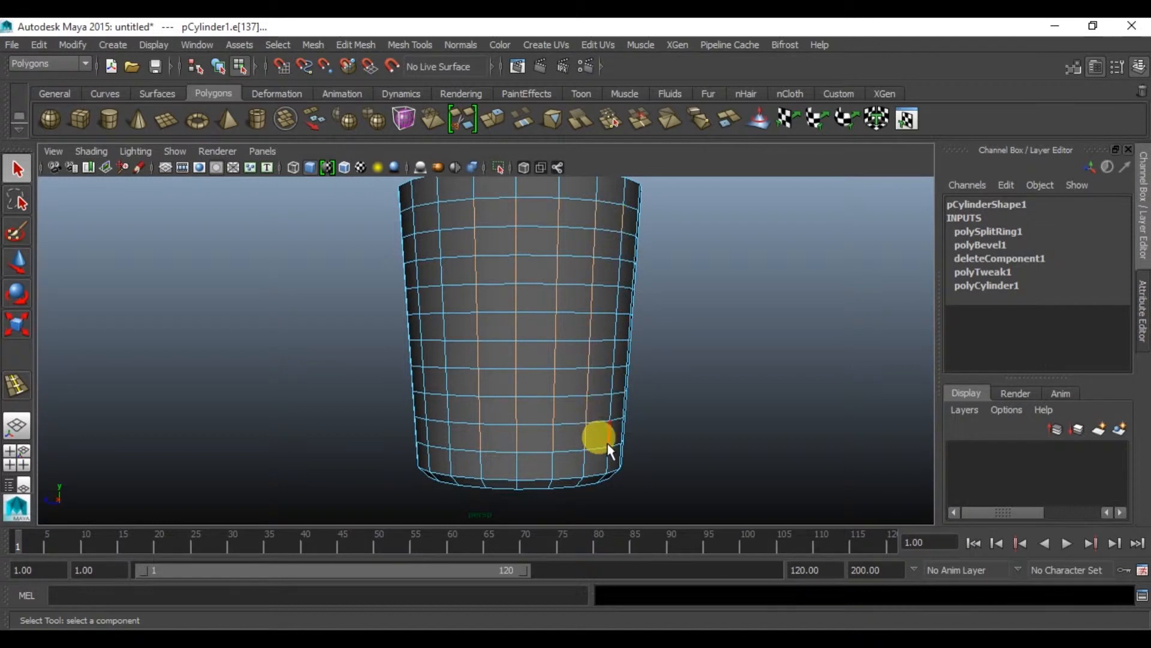
# - Add the neighbouring vertical edge runs around the cylinder to the selection, keeping the same upper and lower limits
pyautogui.keyDown('alt'); pyautogui.moveTo(608, 449); pyautogui.dragTo(351, 282); pyautogui.keyUp('alt')
pyautogui.keyDown('shift'); pyautogui.click(329, 237); pyautogui.keyUp('shift')
pyautogui.keyDown('shift'); pyautogui.doubleClick(335, 440); pyautogui.keyUp('shift')
pyautogui.keyDown('alt'); pyautogui.moveTo(340, 456); pyautogui.dragTo(411, 437); pyautogui.keyUp('alt')
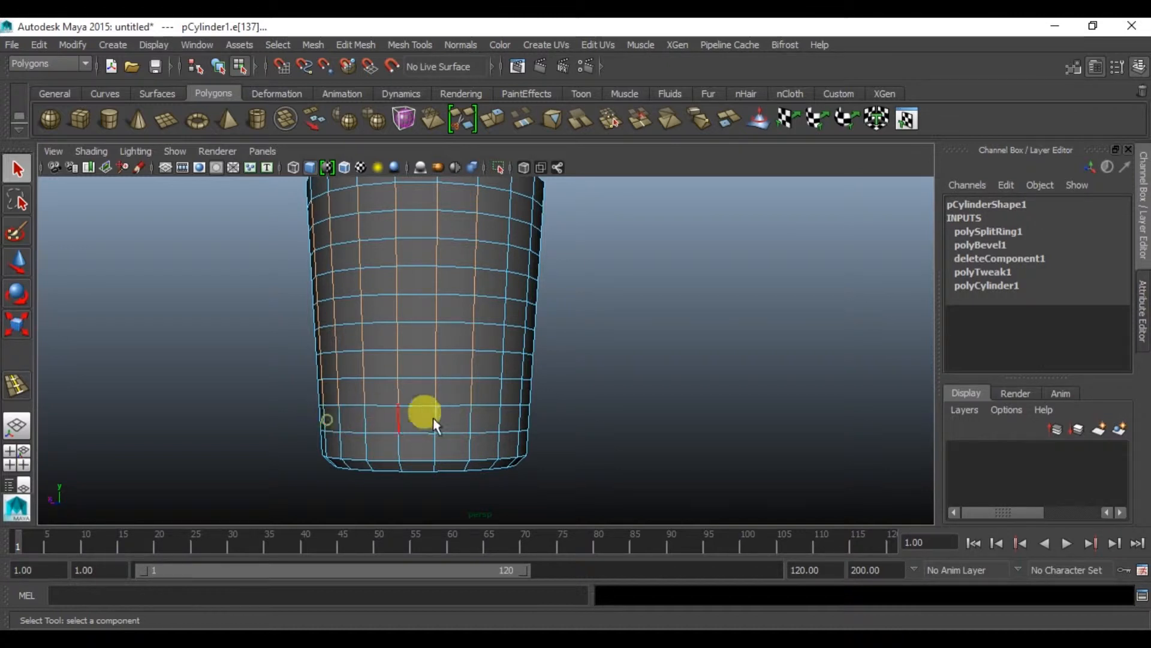
pyautogui.keyDown('alt'); pyautogui.moveTo(512, 385); pyautogui.dragTo(414, 394); pyautogui.keyUp('alt')
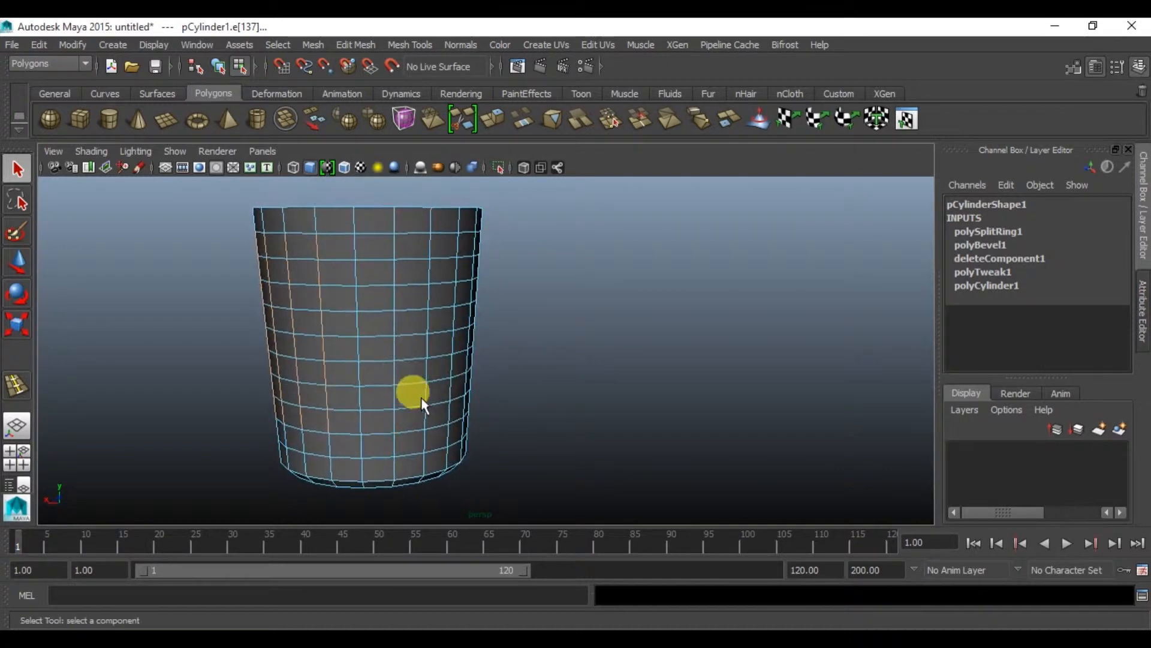
pyautogui.click(355, 246)
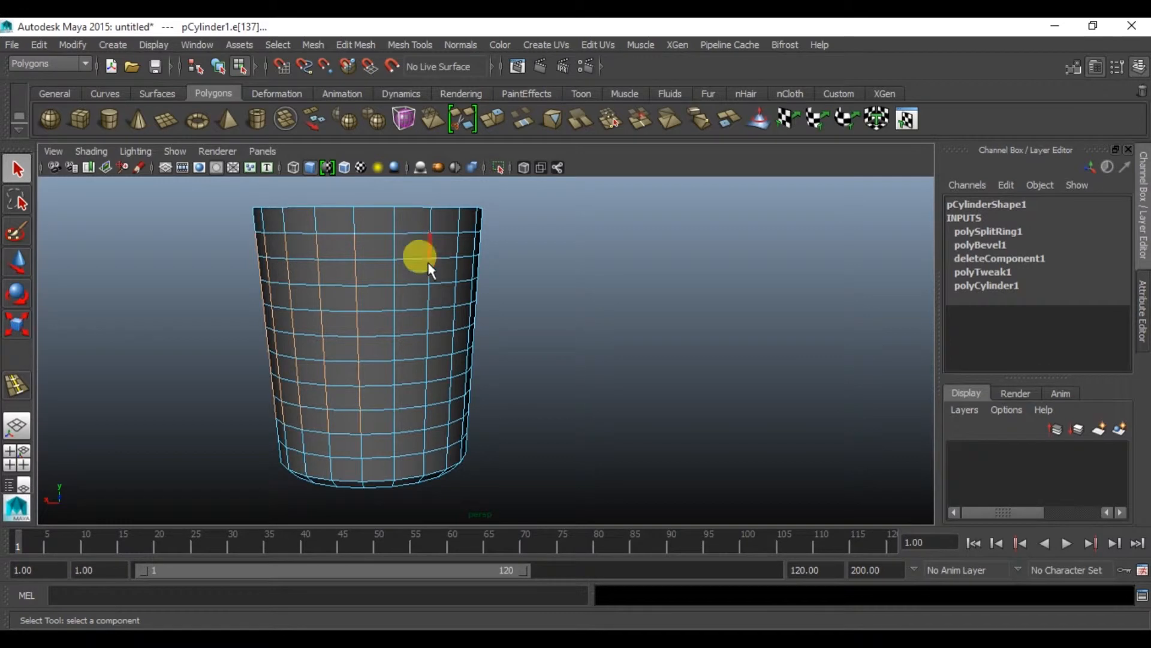
# - Extend the selection with the next three vertical columns of wall edges, starting each below the topmost inserted loop
pyautogui.keyDown('alt'); pyautogui.moveTo(342, 419); pyautogui.dragTo(509, 412); pyautogui.keyUp('alt')
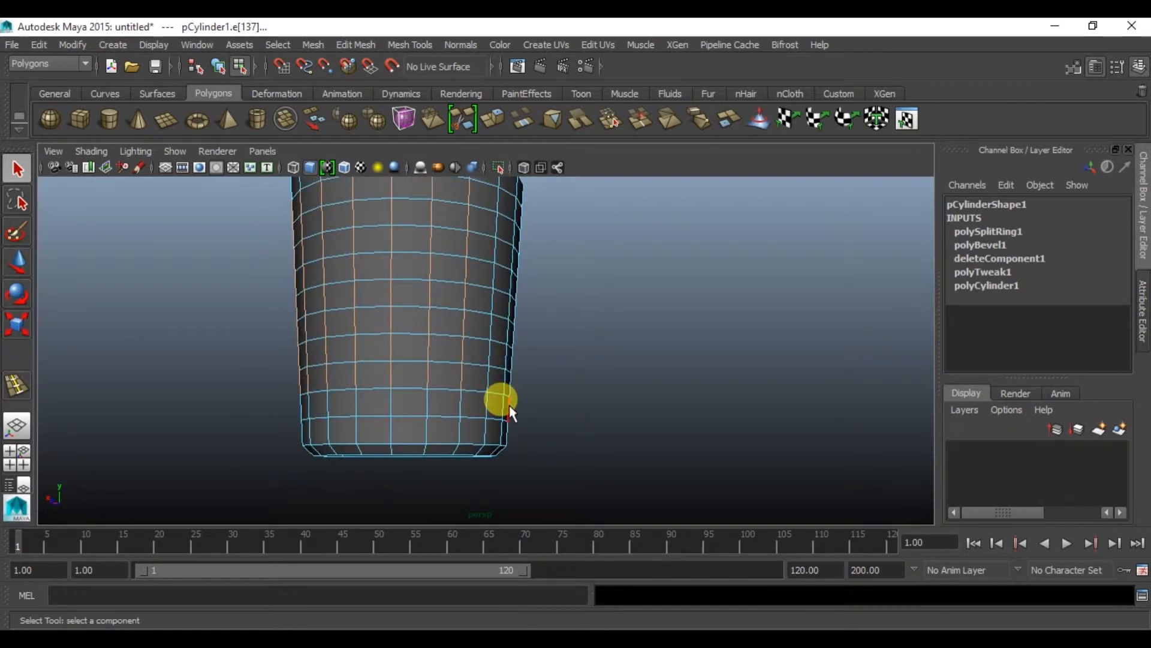
pyautogui.keyDown('alt'); pyautogui.moveTo(491, 353); pyautogui.dragTo(422, 381); pyautogui.keyUp('alt')
pyautogui.scroll(4, 420, 383)
pyautogui.moveTo(391, 416)
pyautogui.keyDown('alt'); pyautogui.mouseDown(button='middle')
pyautogui.moveTo(487, 407)
pyautogui.moveTo(447, 387)
pyautogui.moveTo(393, 410)
pyautogui.mouseUp(button='middle'); pyautogui.keyUp('alt')
pyautogui.scroll(-2, 486, 407)
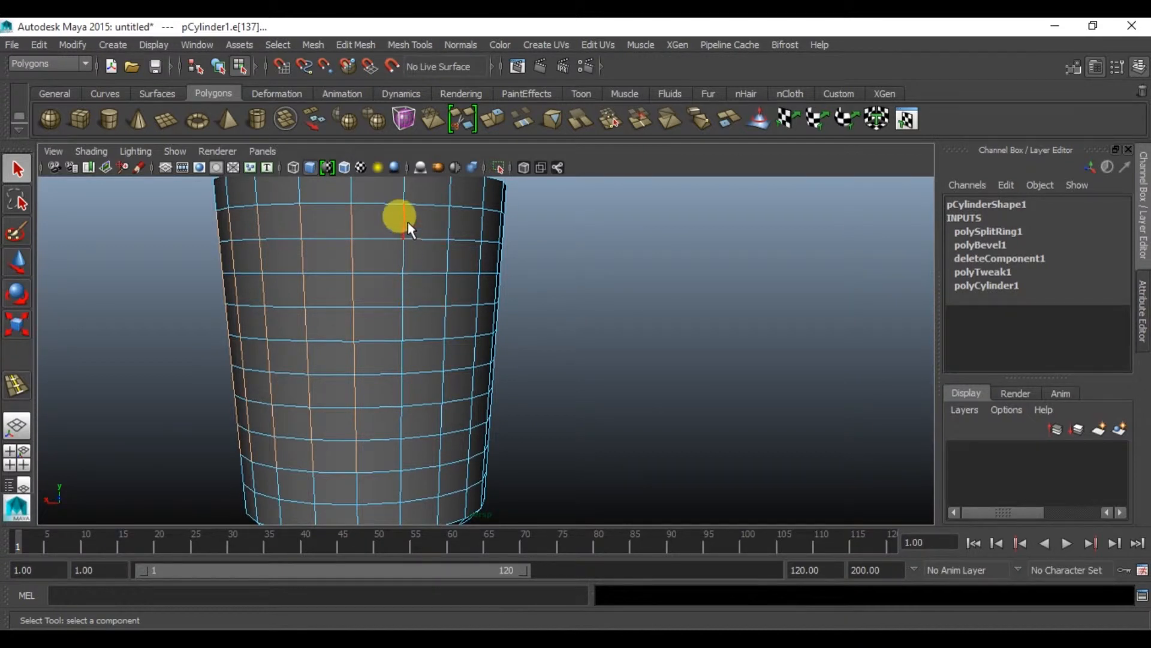
pyautogui.click(403, 457)
pyautogui.click(450, 223)
pyautogui.click(448, 424)
pyautogui.click(444, 457)
pyautogui.click(487, 265)
pyautogui.keyDown('shift'); pyautogui.click(485, 224); pyautogui.keyUp('shift')
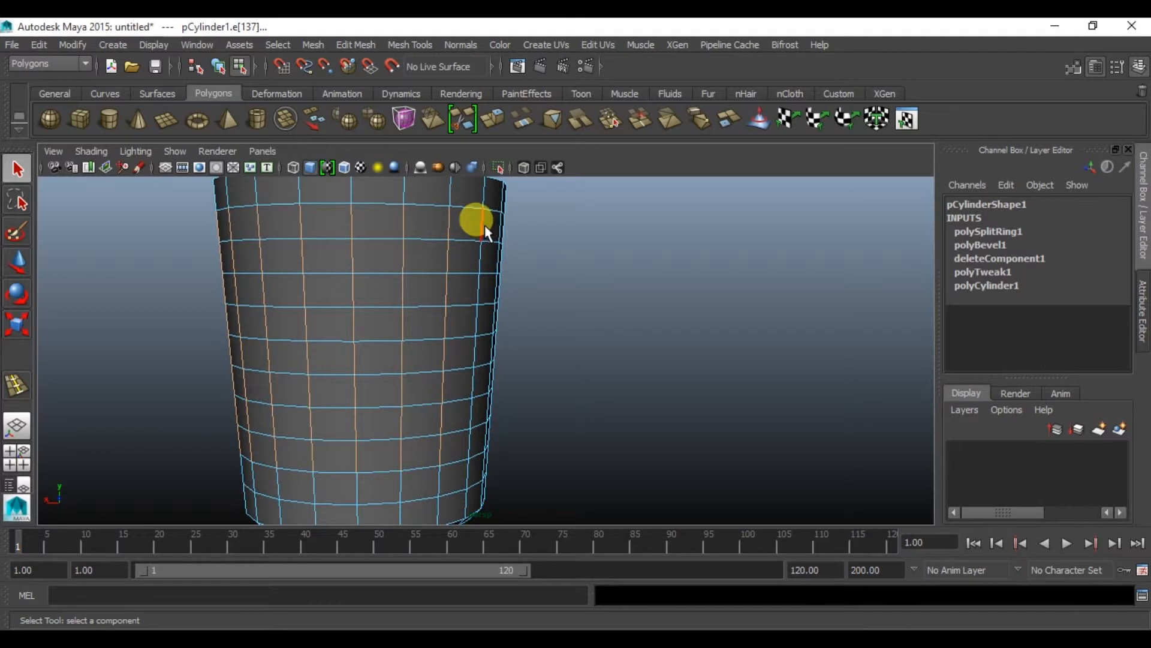
# - Add one more vertical edge run beside the selected columns, stopping above the lowest inserted loop
pyautogui.keyDown('alt'); pyautogui.moveTo(501, 445); pyautogui.dragTo(378, 406); pyautogui.keyUp('alt')
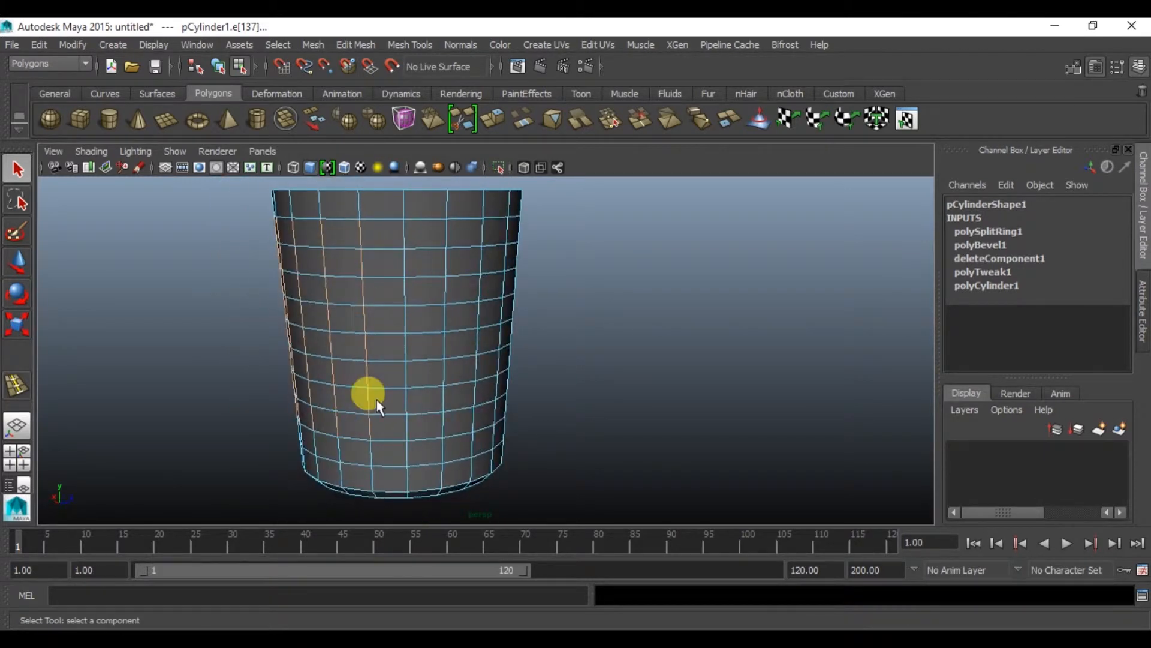
pyautogui.keyDown('shift'); pyautogui.click(402, 238); pyautogui.keyUp('shift')
pyautogui.keyDown('shift'); pyautogui.doubleClick(409, 426); pyautogui.keyUp('shift')
pyautogui.keyDown('alt'); pyautogui.moveTo(467, 429); pyautogui.dragTo(446, 236); pyautogui.keyUp('alt')
pyautogui.keyDown('shift'); pyautogui.doubleClick(442, 229); pyautogui.keyUp('shift')
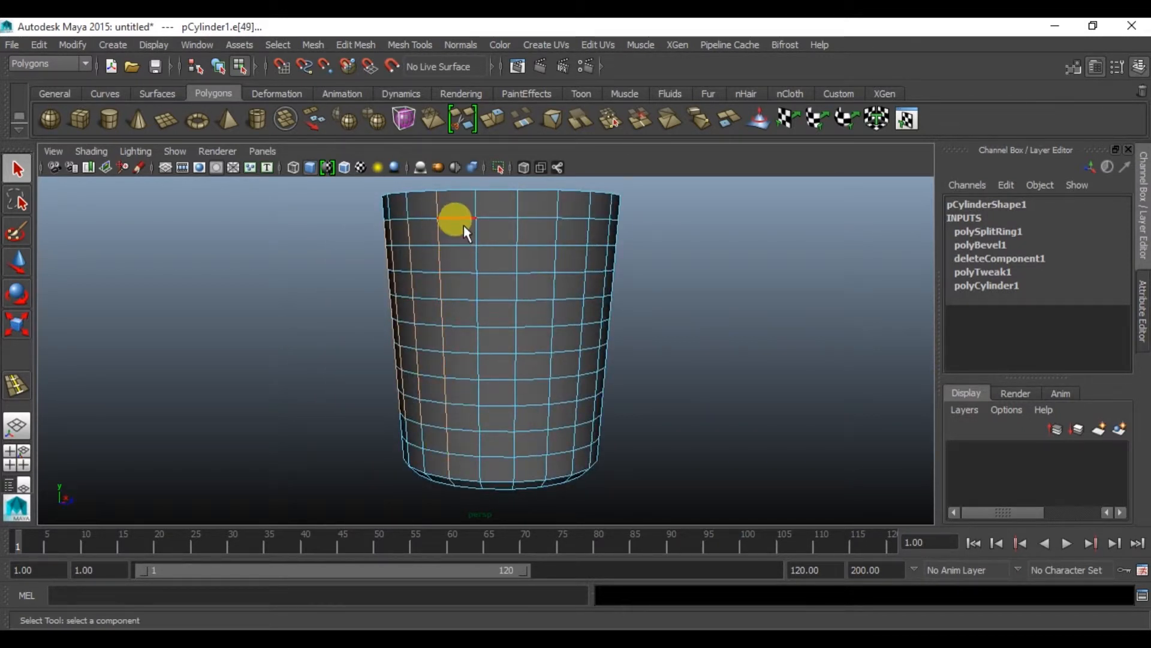
pyautogui.hotkey('ctrl', 'z')
pyautogui.hotkey('ctrl', 'z')
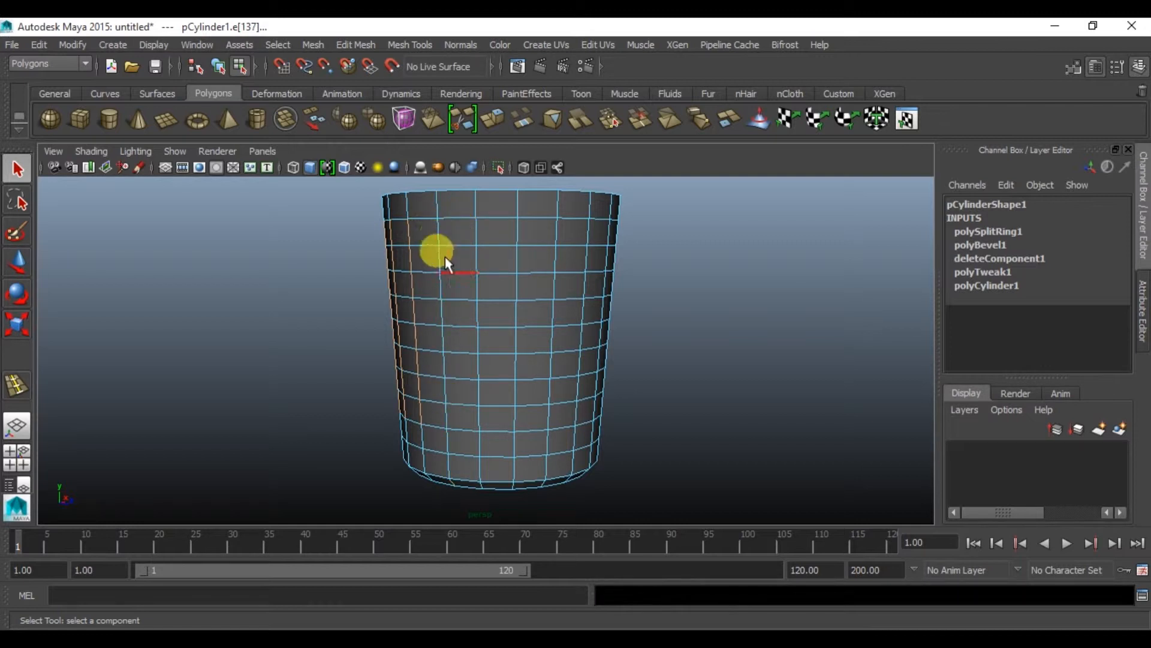
# - Add three more neighbouring vertical edge runs to the selection, from below the topmost inserted loop to above the lowest one
pyautogui.keyDown('shift'); pyautogui.click(444, 231); pyautogui.keyUp('shift')
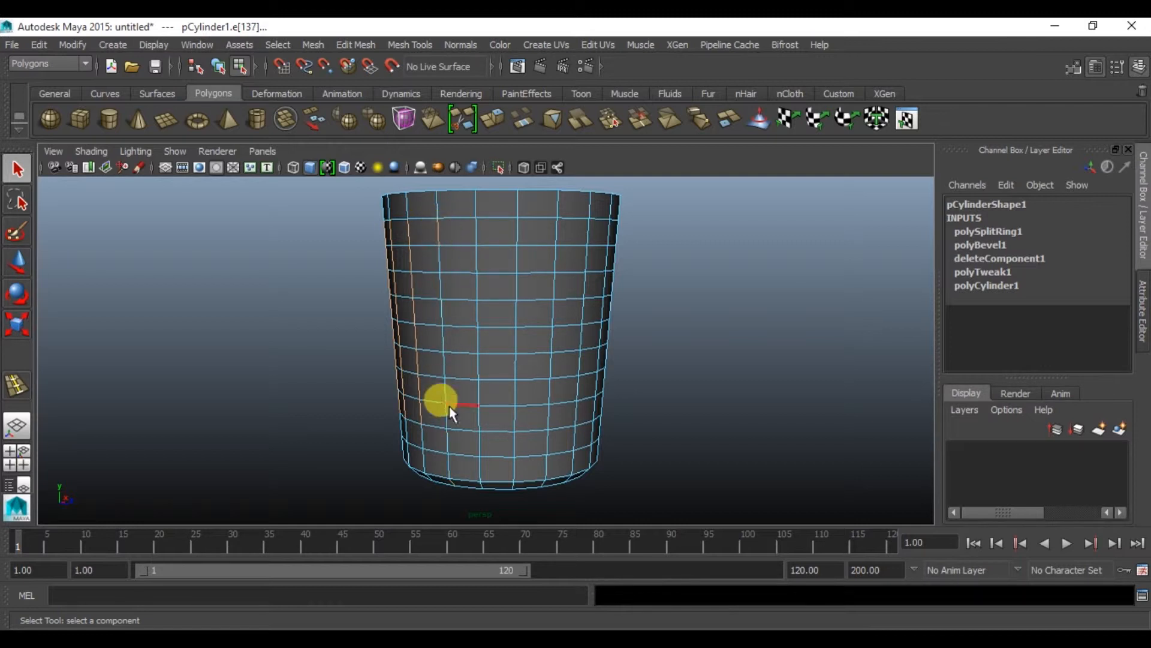
pyautogui.keyDown('shift'); pyautogui.click(478, 233); pyautogui.keyUp('shift')
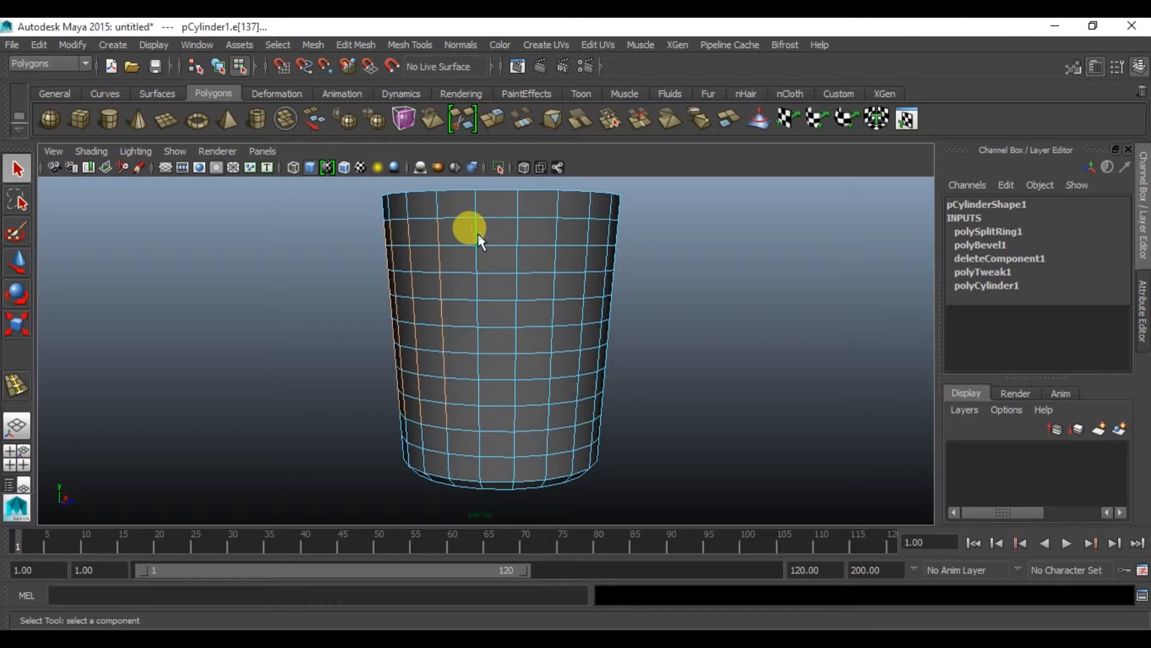
pyautogui.keyDown('alt'); pyautogui.moveTo(616, 343); pyautogui.dragTo(491, 334); pyautogui.keyUp('alt')
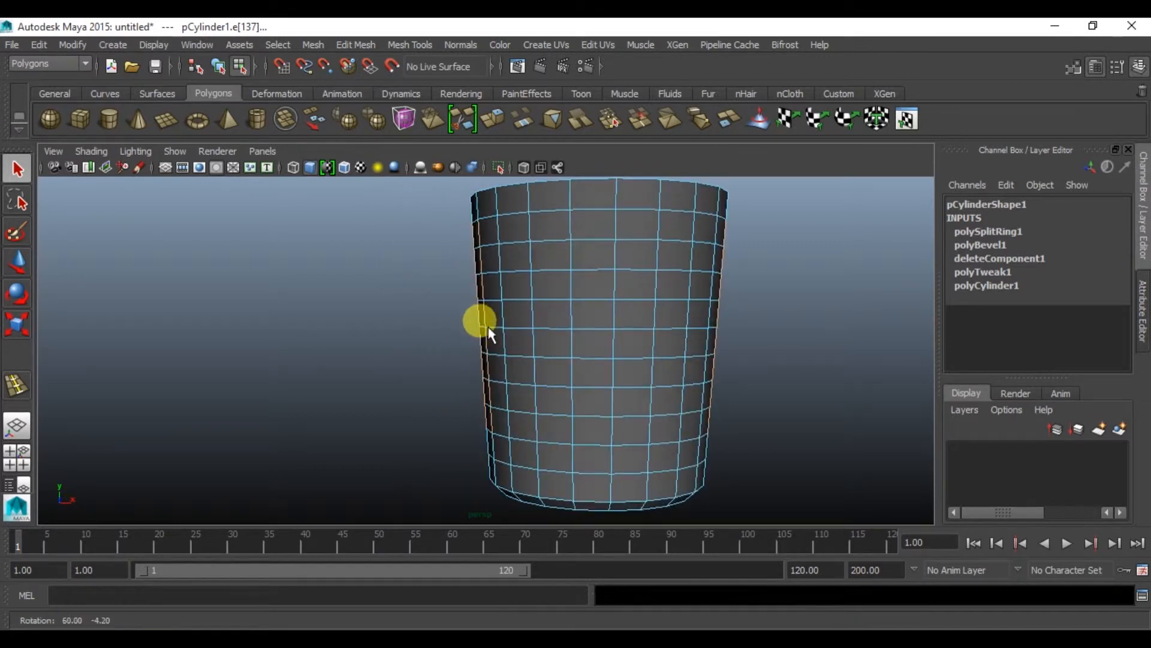
pyautogui.keyDown('shift'); pyautogui.click(511, 426); pyautogui.keyUp('shift')
pyautogui.keyDown('shift'); pyautogui.click(543, 430); pyautogui.keyUp('shift')
pyautogui.keyDown('shift'); pyautogui.click(539, 436); pyautogui.keyUp('shift')
# - Add the next two vertical edge columns of the wall to the selection within the same upper and lower limits
pyautogui.keyDown('shift'); pyautogui.click(579, 243); pyautogui.keyUp('shift')
pyautogui.keyDown('shift'); pyautogui.click(574, 431); pyautogui.keyUp('shift')
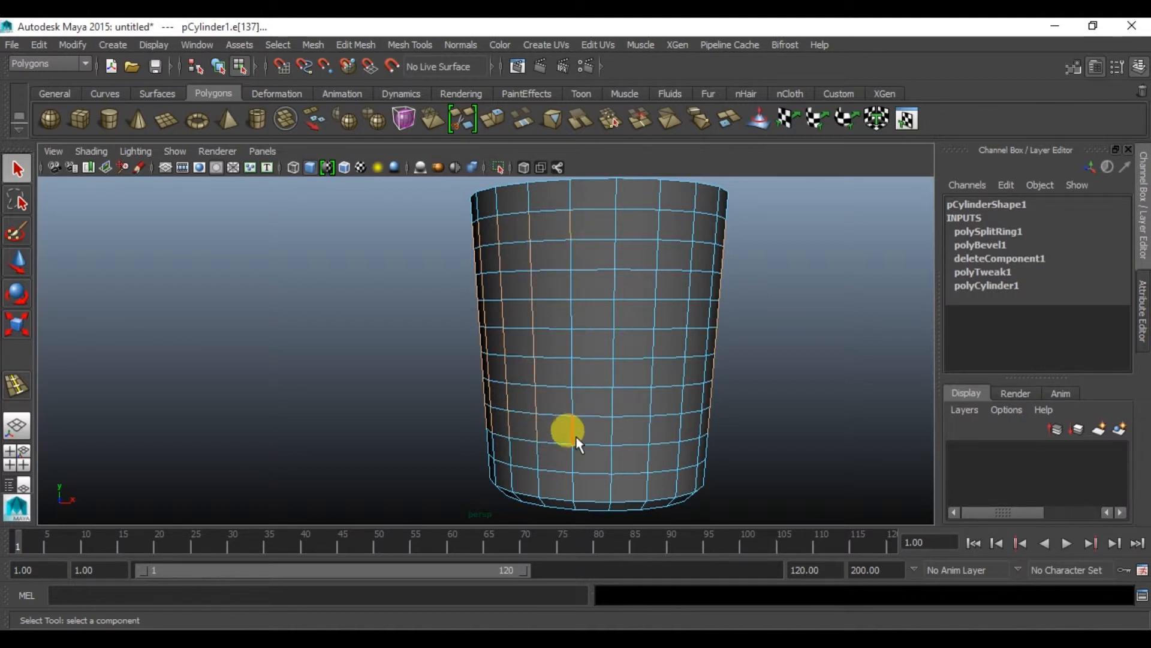
pyautogui.keyDown('shift'); pyautogui.click(614, 221); pyautogui.keyUp('shift')
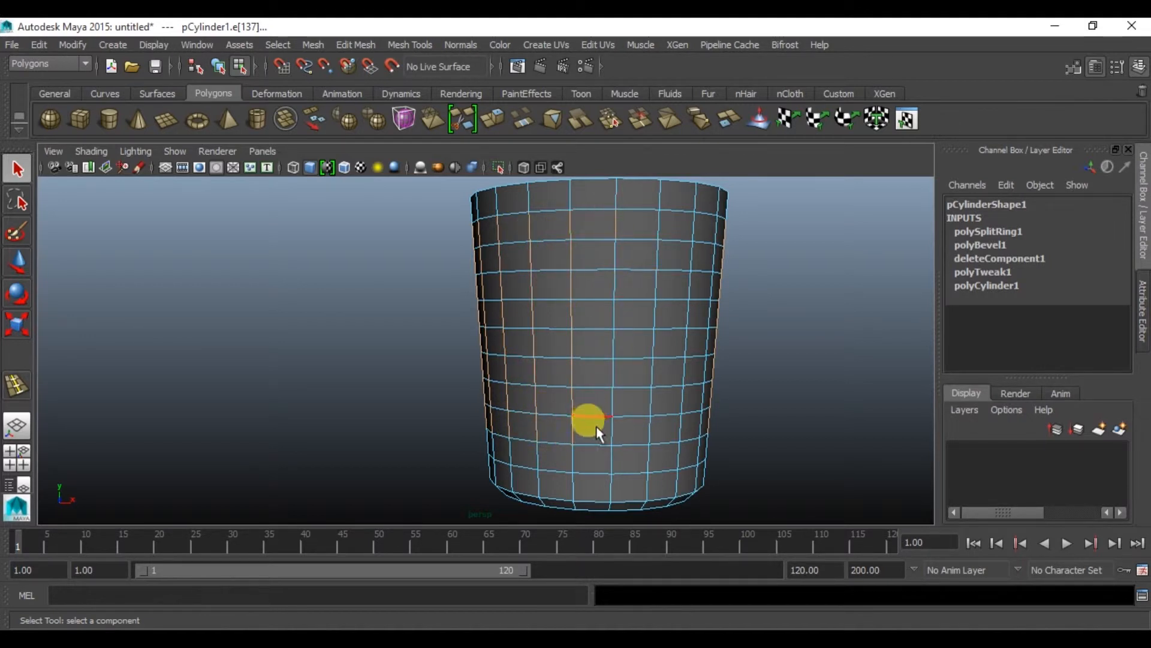
pyautogui.keyDown('shift'); pyautogui.click(610, 435); pyautogui.keyUp('shift')
# - Complete the ring of selected vertical edge runs by adding the remaining unselected columns around the cylinder
pyautogui.keyDown('alt'); pyautogui.moveTo(700, 409); pyautogui.dragTo(570, 296); pyautogui.keyUp('alt')
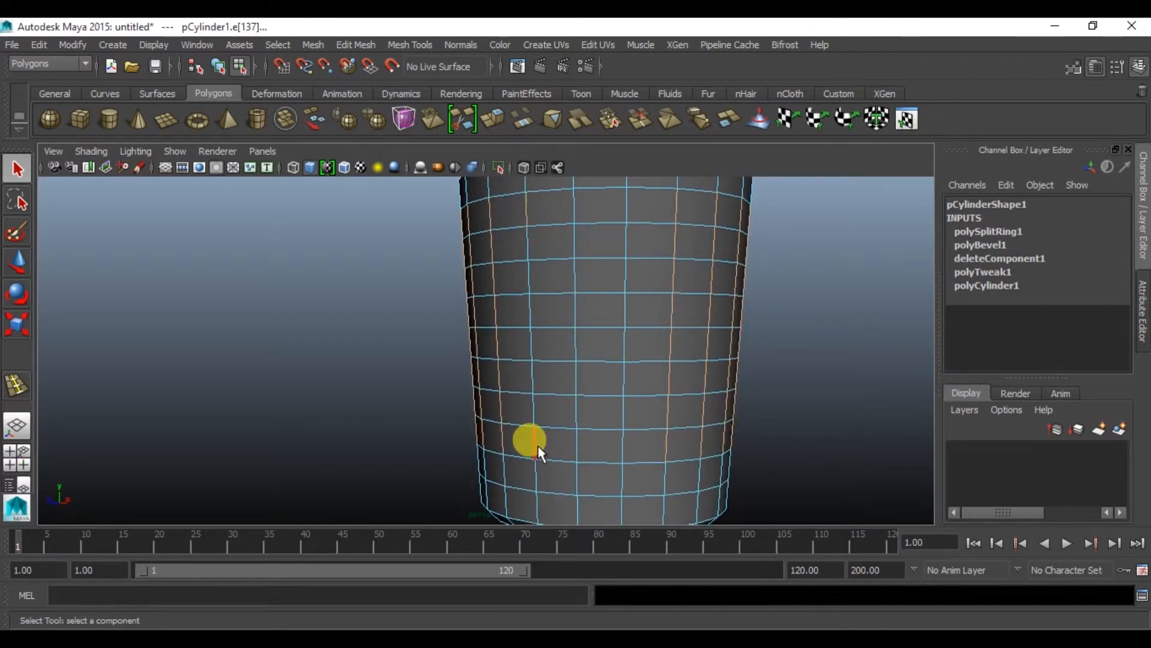
pyautogui.click(577, 210)
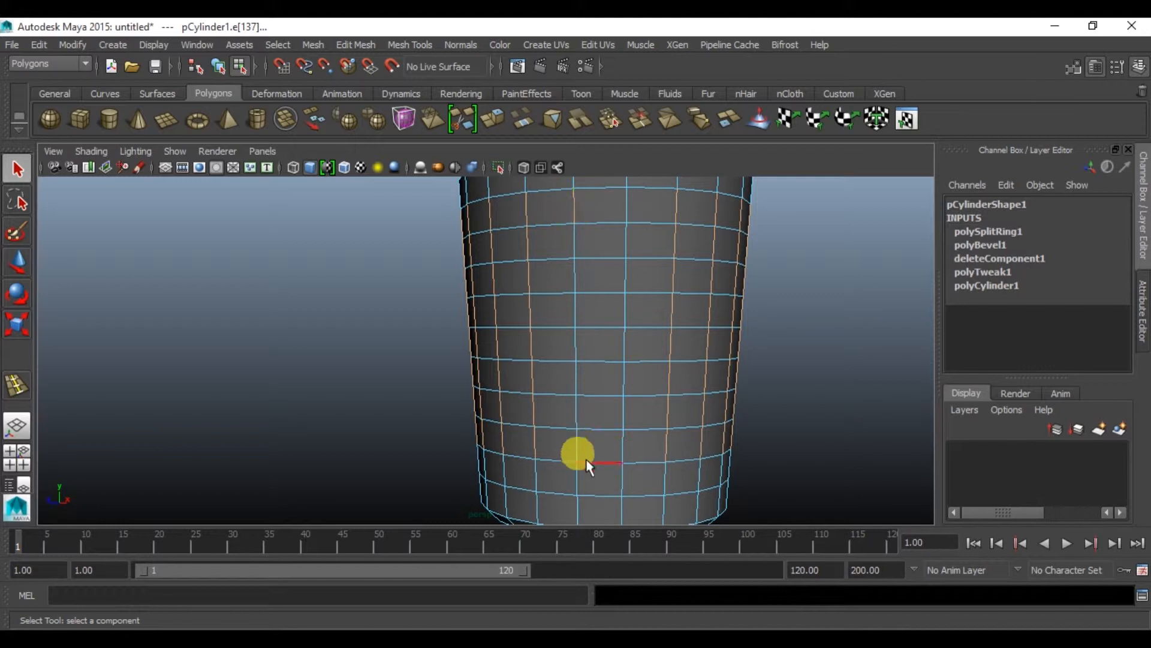
pyautogui.keyDown('shift'); pyautogui.doubleClick(574, 455); pyautogui.keyUp('shift')
pyautogui.keyDown('alt'); pyautogui.moveTo(689, 426); pyautogui.dragTo(614, 426); pyautogui.keyUp('alt')
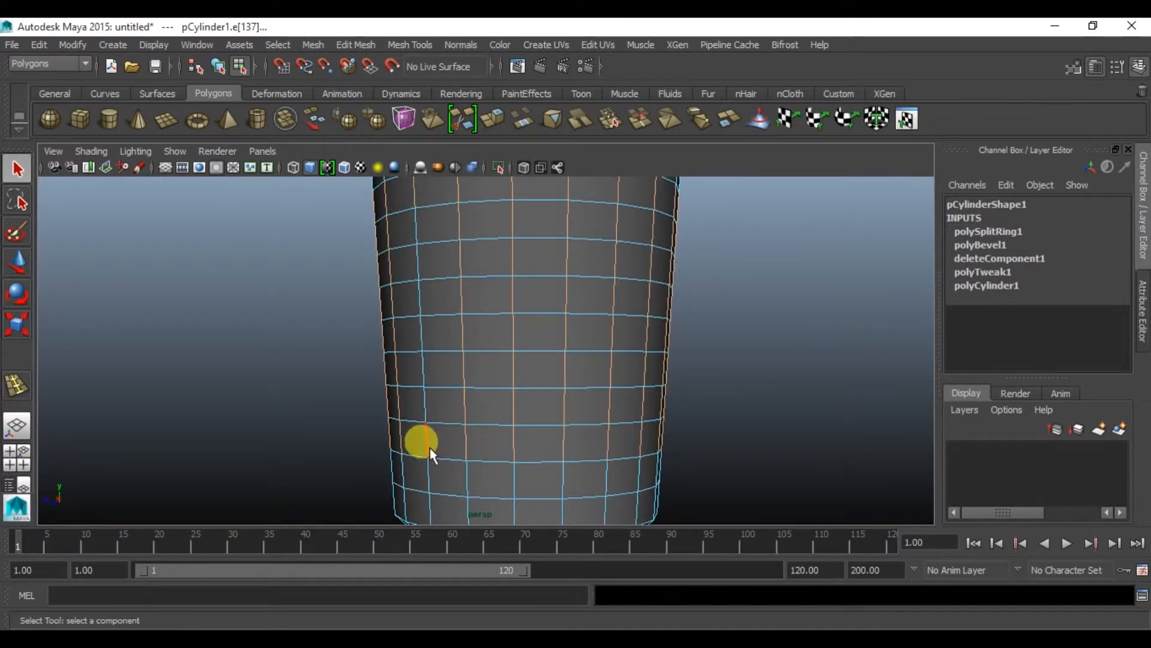
pyautogui.keyDown('alt'); pyautogui.moveTo(640, 456); pyautogui.dragTo(479, 476); pyautogui.keyUp('alt')
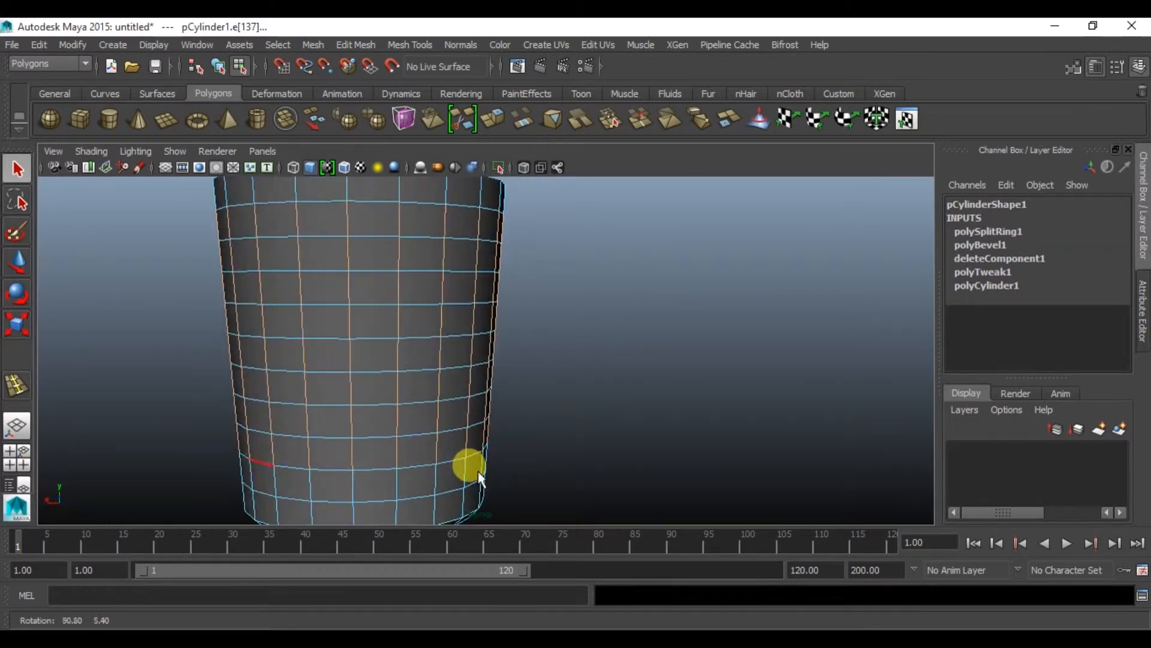
# - Add the horizontal edge loops crossing the selected columns to the selection, leaving out the topmost and lowest inserted loops
pyautogui.scroll(-2, 449, 409)
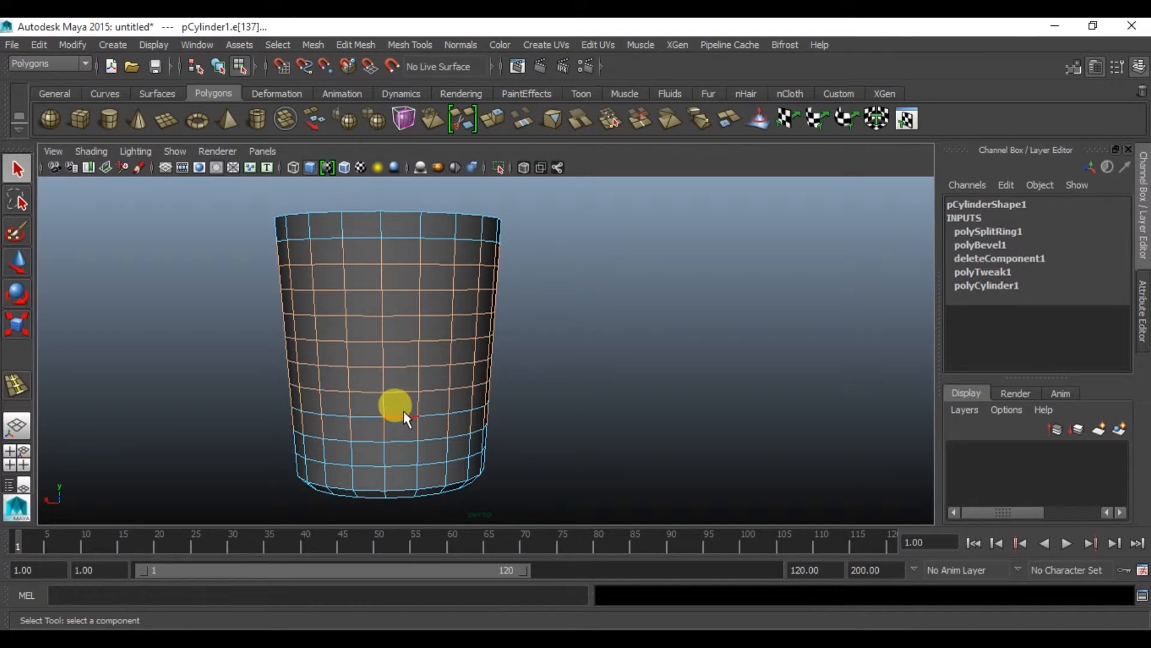
pyautogui.keyDown('shift'); pyautogui.doubleClick(406, 440); pyautogui.keyUp('shift')
pyautogui.keyDown('alt'); pyautogui.moveTo(420, 486); pyautogui.dragTo(532, 491); pyautogui.keyUp('alt')
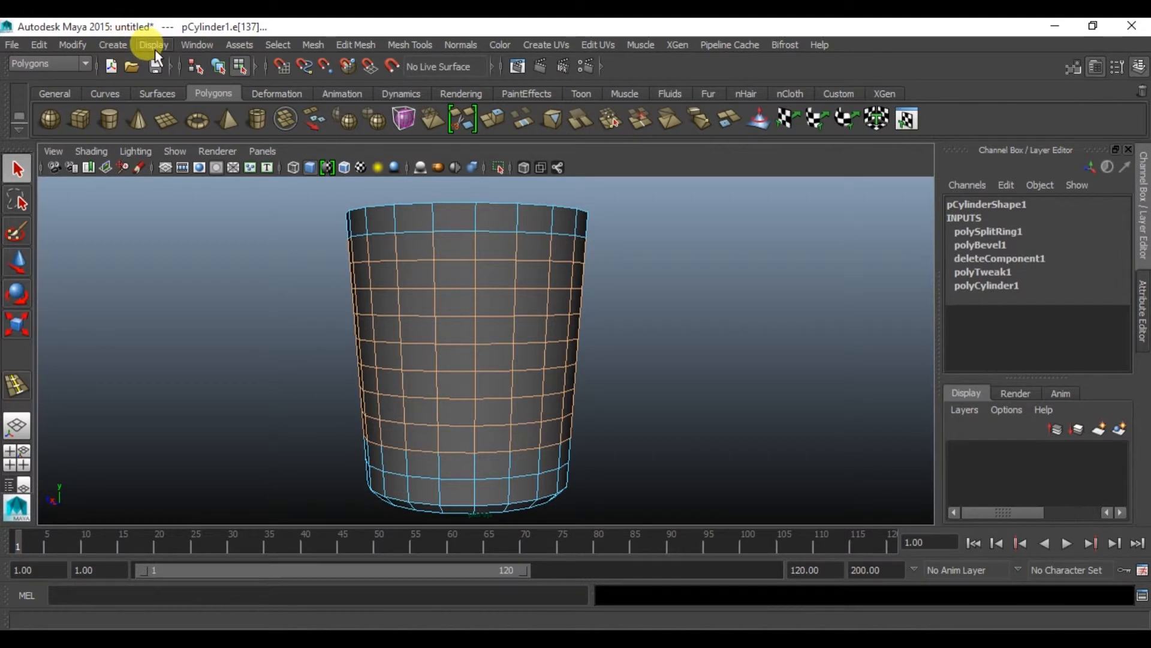
# - Save the selected wall edges as a quick select set named Edge
pyautogui.click(120, 45)
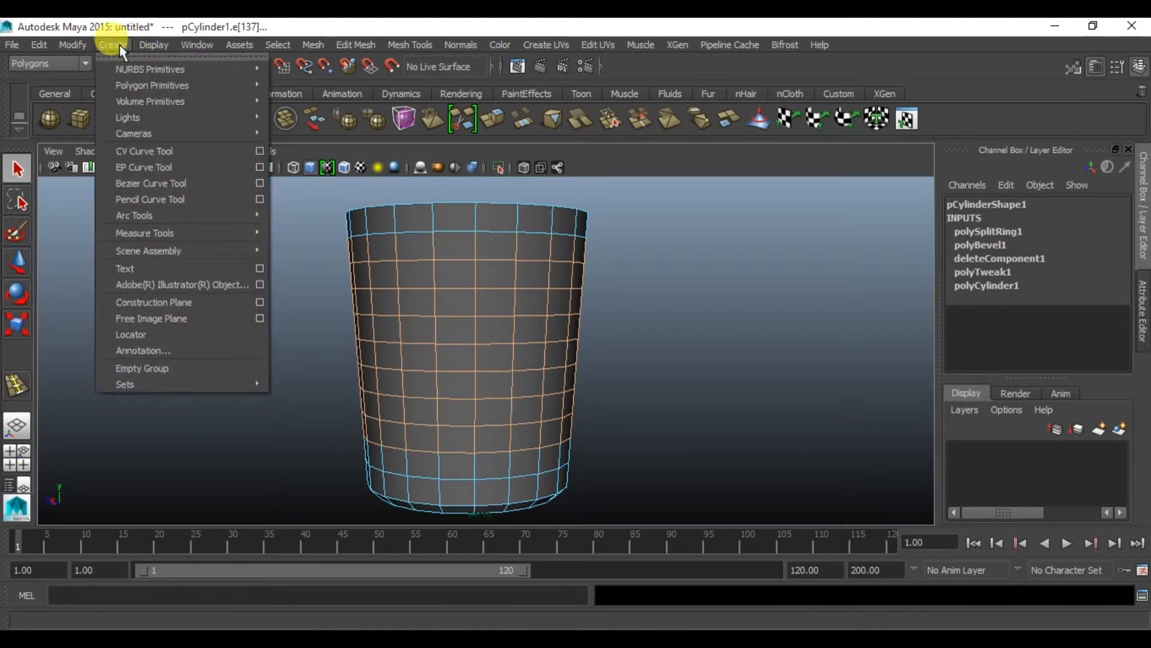
pyautogui.moveTo(242, 384)
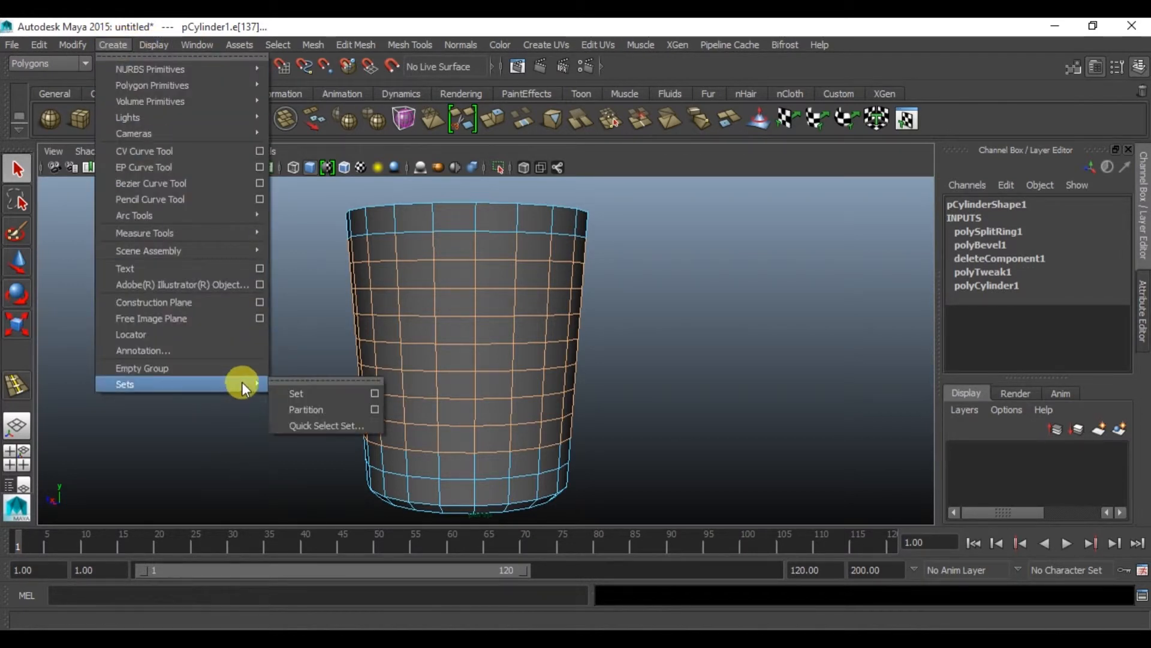
pyautogui.click(331, 420)
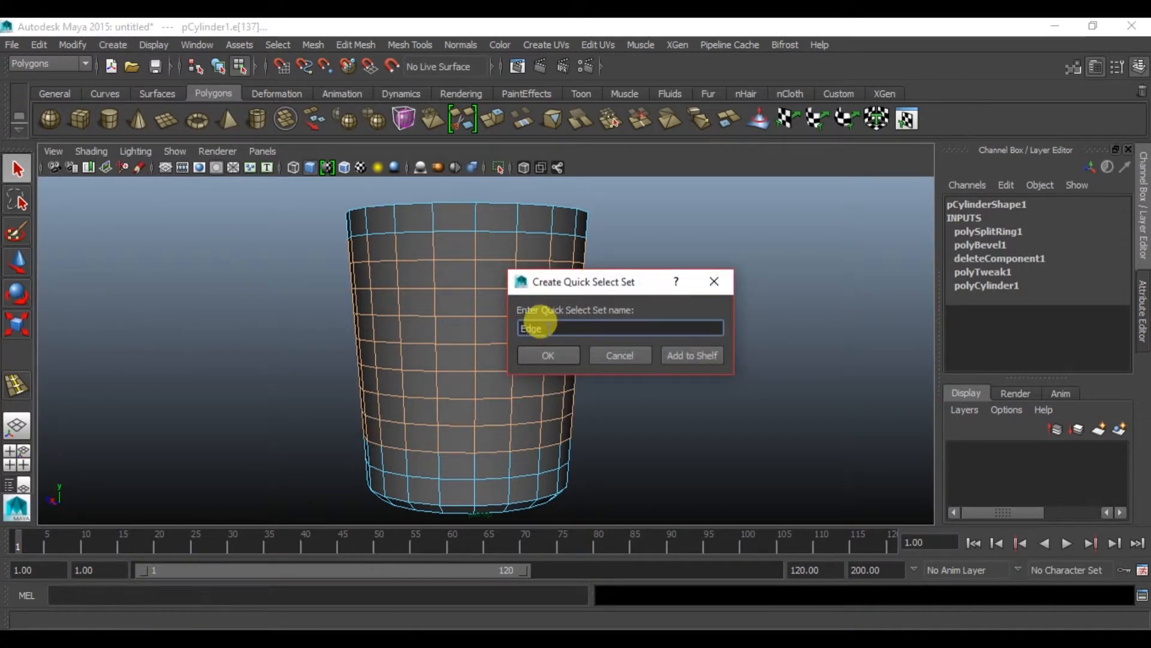
pyautogui.click(549, 357)
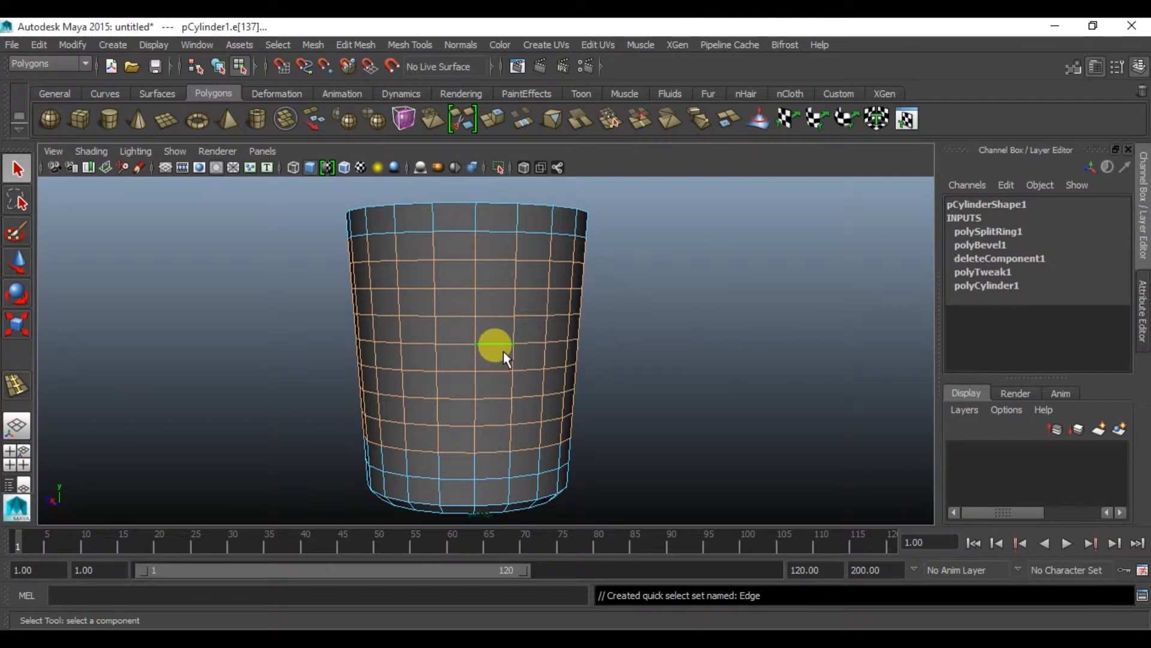
# - Switch to face selection in the side view and select all wall faces in the rows covered by the saved edges
pyautogui.press('space')
pyautogui.press('space')
pyautogui.press('space')
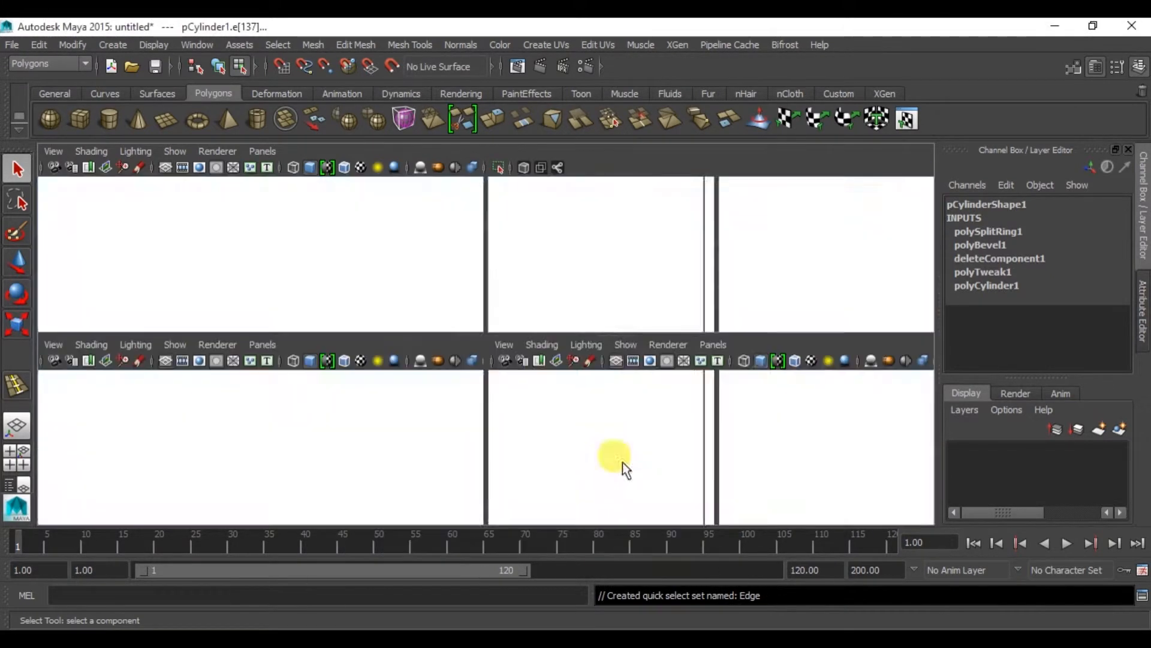
pyautogui.press('space')
pyautogui.keyDown('alt'); pyautogui.moveTo(513, 382); pyautogui.dragTo(466, 401, button='middle'); pyautogui.keyUp('alt')
pyautogui.moveTo(456, 305); pyautogui.dragTo(396, 311, button='right')
pyautogui.moveTo(379, 281); pyautogui.dragTo(536, 383)
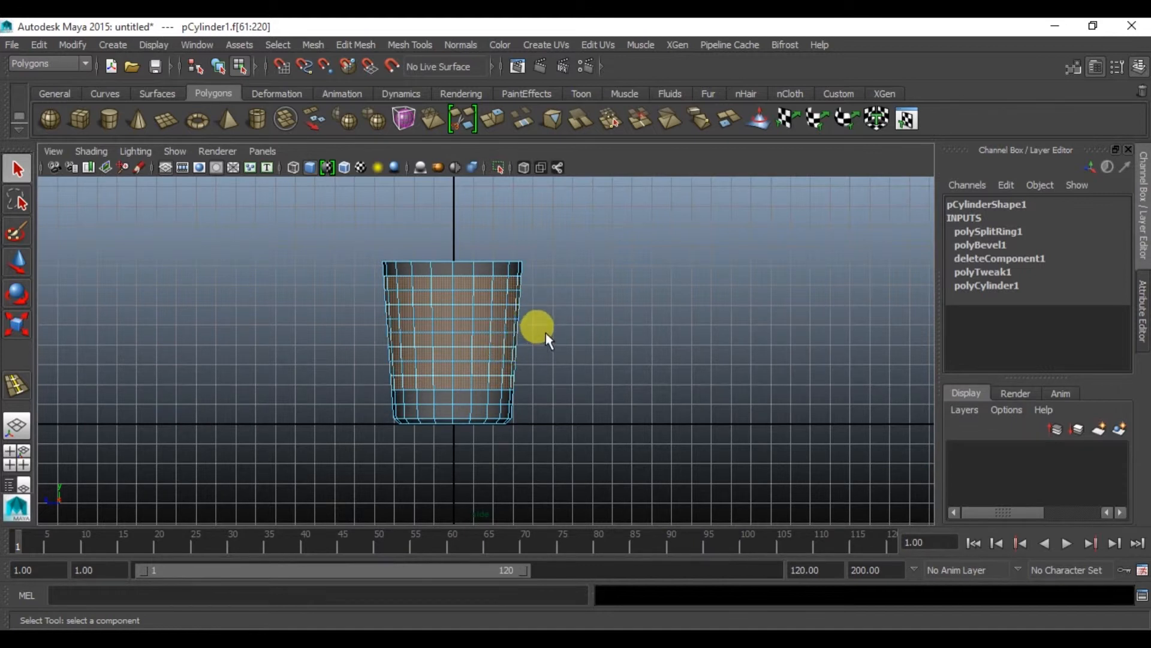
# - Poke the selected wall faces in the perspective view
pyautogui.press('space')
pyautogui.keyDown('alt'); pyautogui.moveTo(621, 205); pyautogui.dragTo(456, 270); pyautogui.keyUp('alt')
pyautogui.press('space')
pyautogui.click(357, 45)
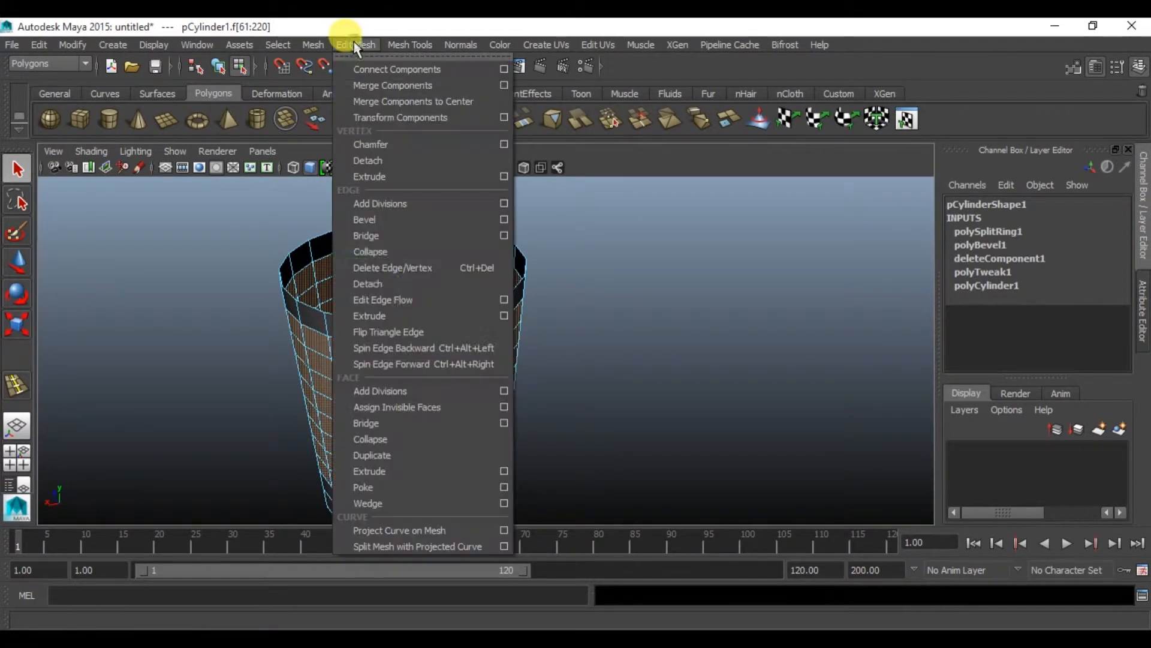
pyautogui.click(447, 480)
# - Return to object mode and select the whole container
pyautogui.keyDown('alt'); pyautogui.moveTo(452, 455); pyautogui.dragTo(473, 347); pyautogui.keyUp('alt')
pyautogui.moveTo(474, 347); pyautogui.dragTo(566, 284, button='right')
pyautogui.click(469, 355)
pyautogui.click(671, 364)
pyautogui.keyDown('alt'); pyautogui.moveTo(541, 420); pyautogui.dragTo(449, 440); pyautogui.keyUp('alt')
pyautogui.click(446, 416)
pyautogui.keyDown('alt'); pyautogui.moveTo(353, 452); pyautogui.dragTo(436, 469); pyautogui.keyUp('alt')
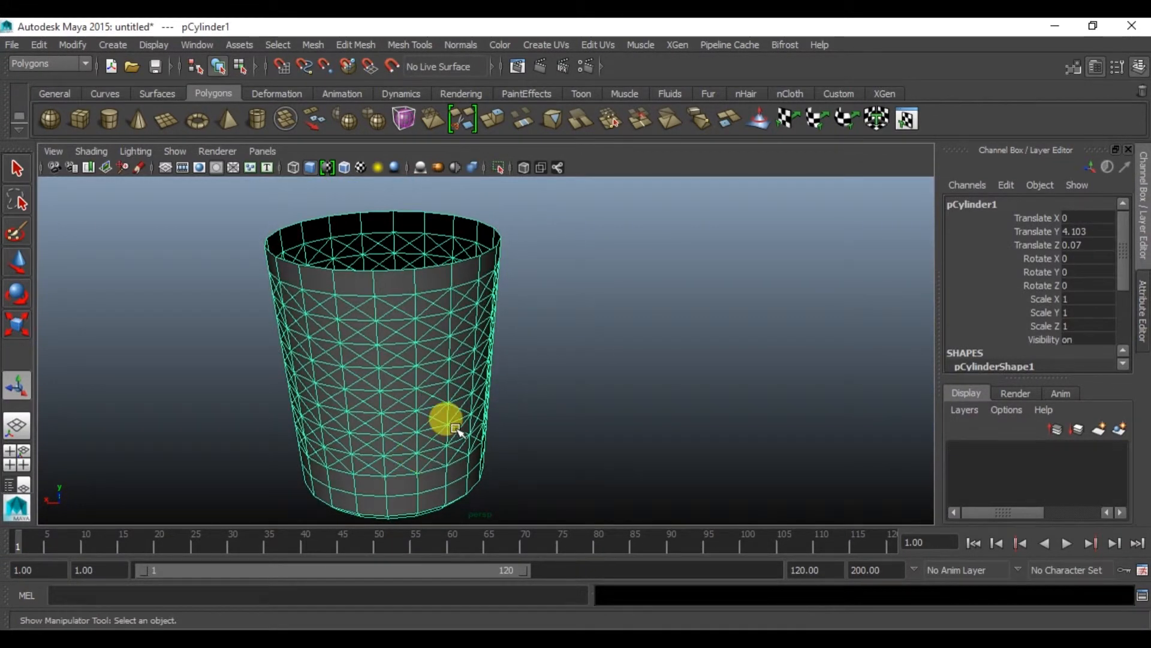
pyautogui.keyDown('alt'); pyautogui.moveTo(417, 358); pyautogui.dragTo(438, 321); pyautogui.keyUp('alt')
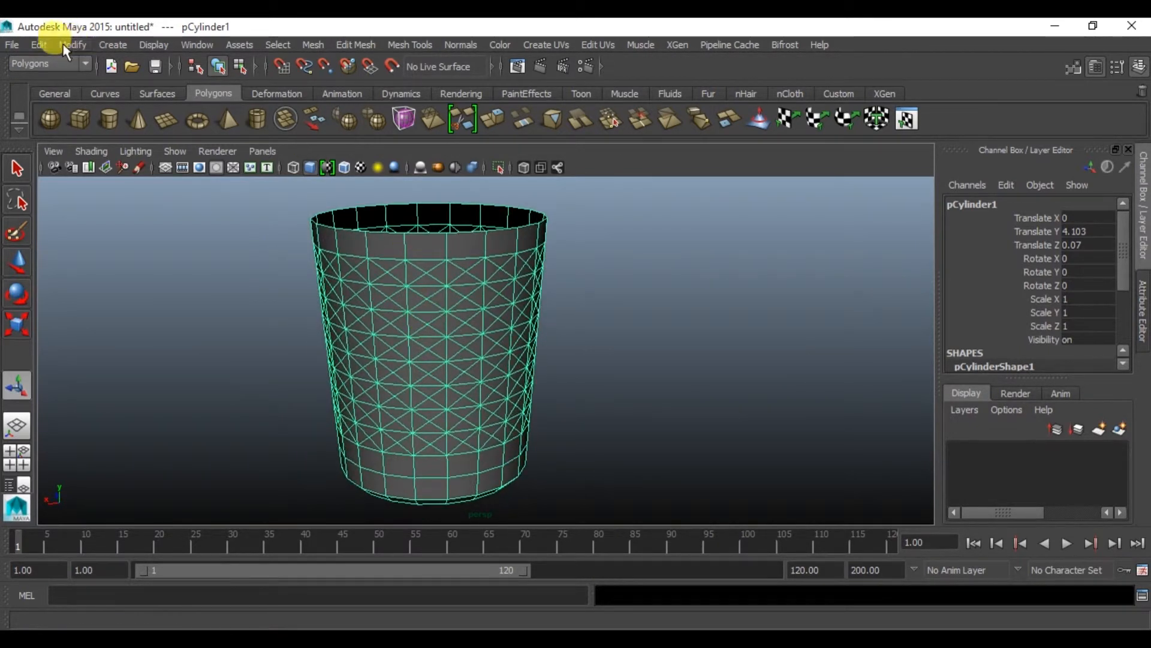
# - Recall the Edge quick select set and delete its edges so only the diagonal lattice stays on the wall
pyautogui.click(41, 44)
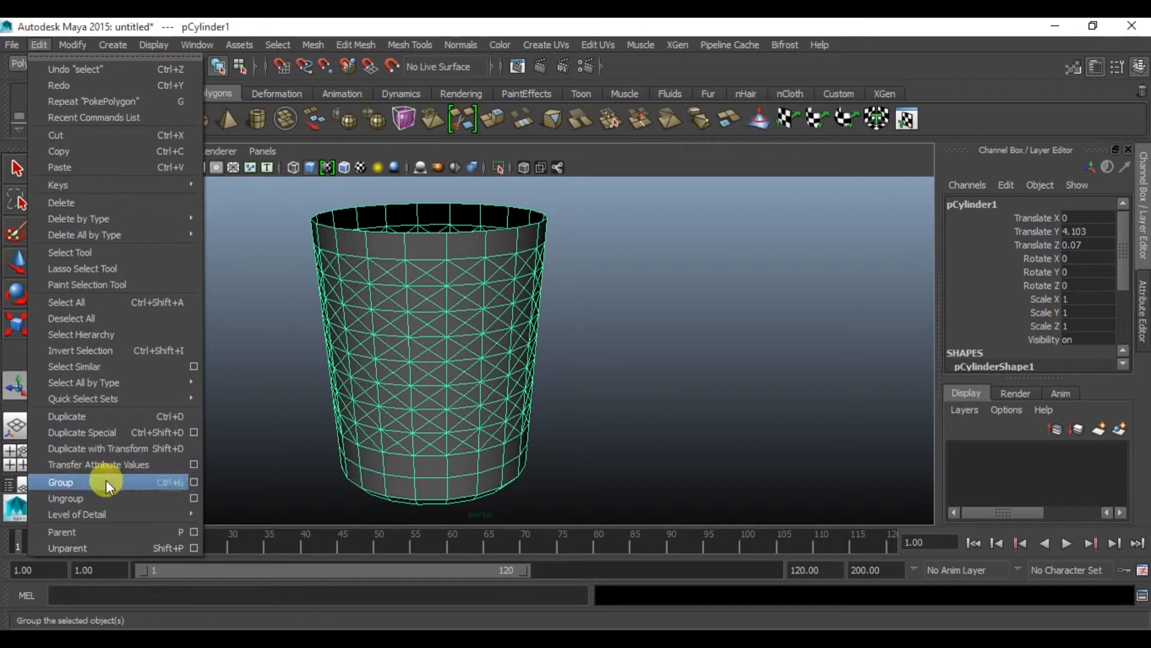
pyautogui.moveTo(167, 405)
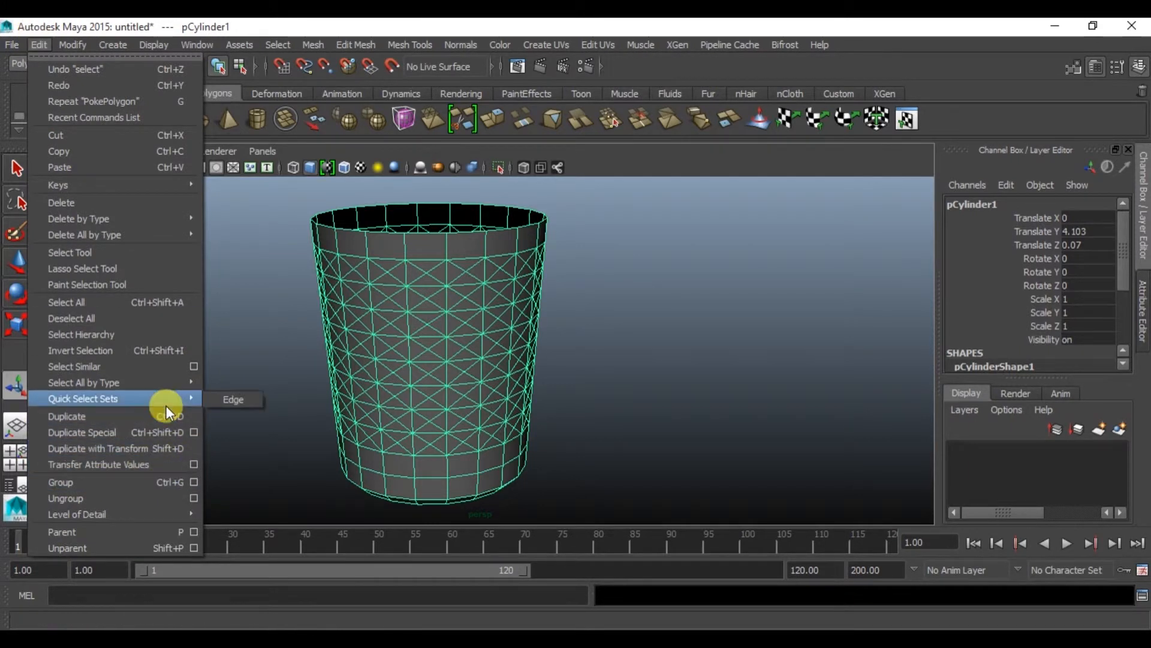
pyautogui.click(235, 405)
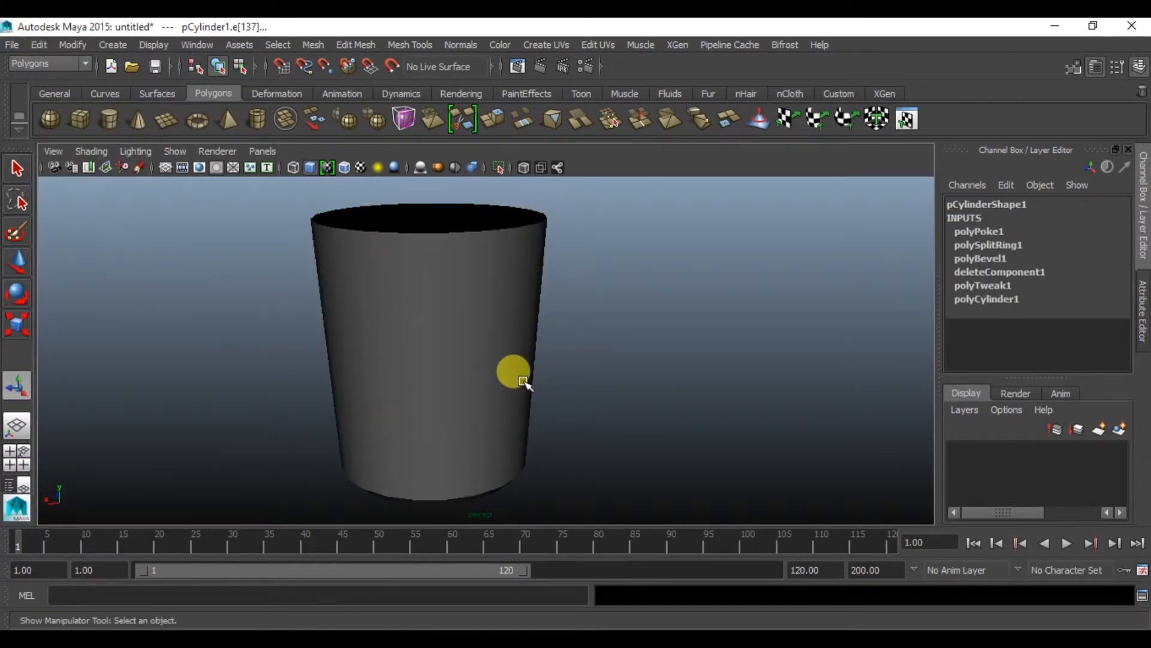
pyautogui.press('Delete')
# - Switch to face selection and select all diamond lattice faces around the wall in the side view
pyautogui.click(444, 354)
pyautogui.keyDown('alt'); pyautogui.moveTo(444, 348); pyautogui.dragTo(467, 402); pyautogui.keyUp('alt')
pyautogui.moveTo(491, 343); pyautogui.dragTo(517, 338, button='right')
pyautogui.press('space')
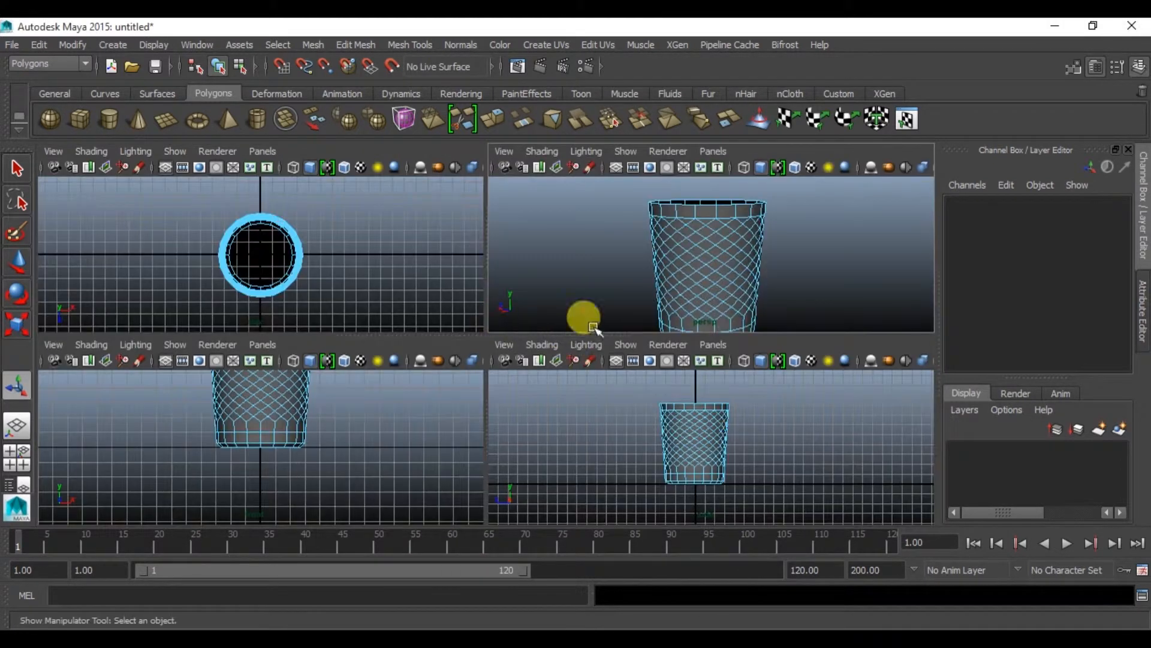
pyautogui.press('space')
pyautogui.moveTo(326, 262); pyautogui.dragTo(575, 308)
# - Extrude the selected diamond faces in the perspective view
pyautogui.press('space')
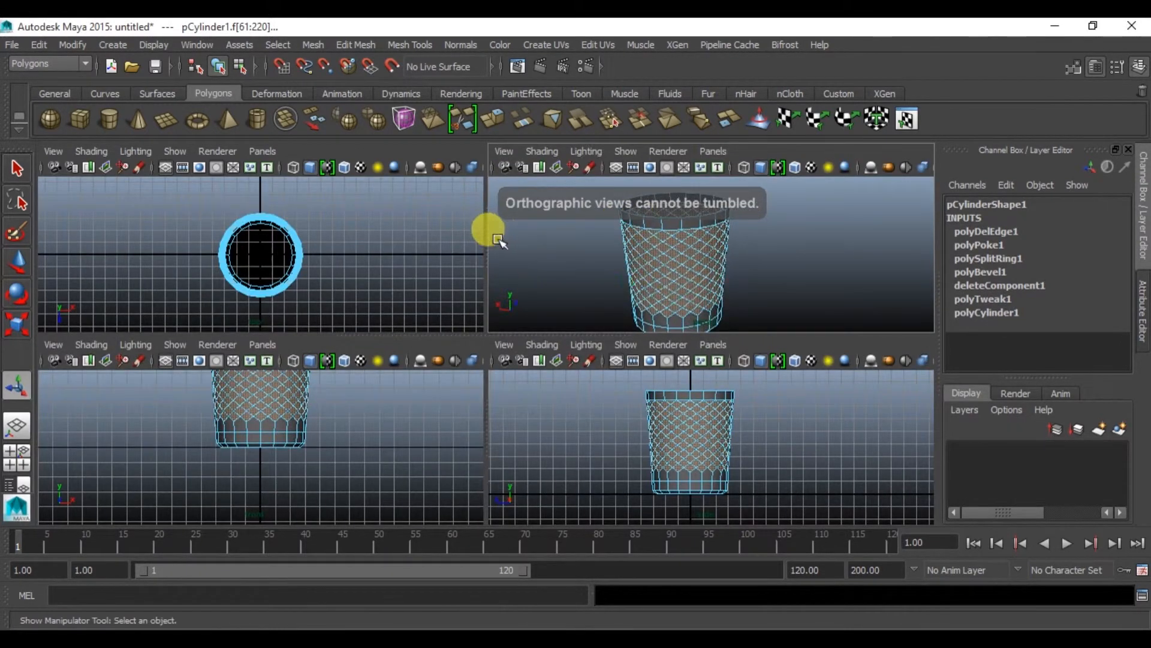
pyautogui.press('space')
pyautogui.keyDown('alt'); pyautogui.moveTo(602, 351); pyautogui.dragTo(554, 311); pyautogui.keyUp('alt')
pyautogui.click(374, 45)
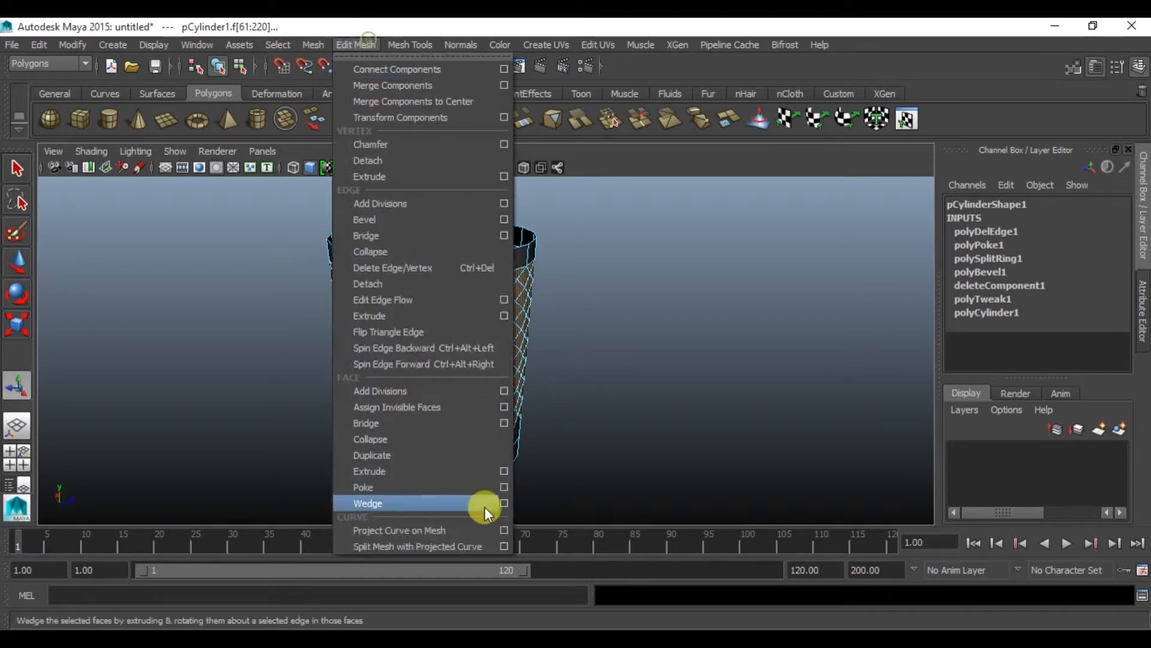
pyautogui.click(435, 470)
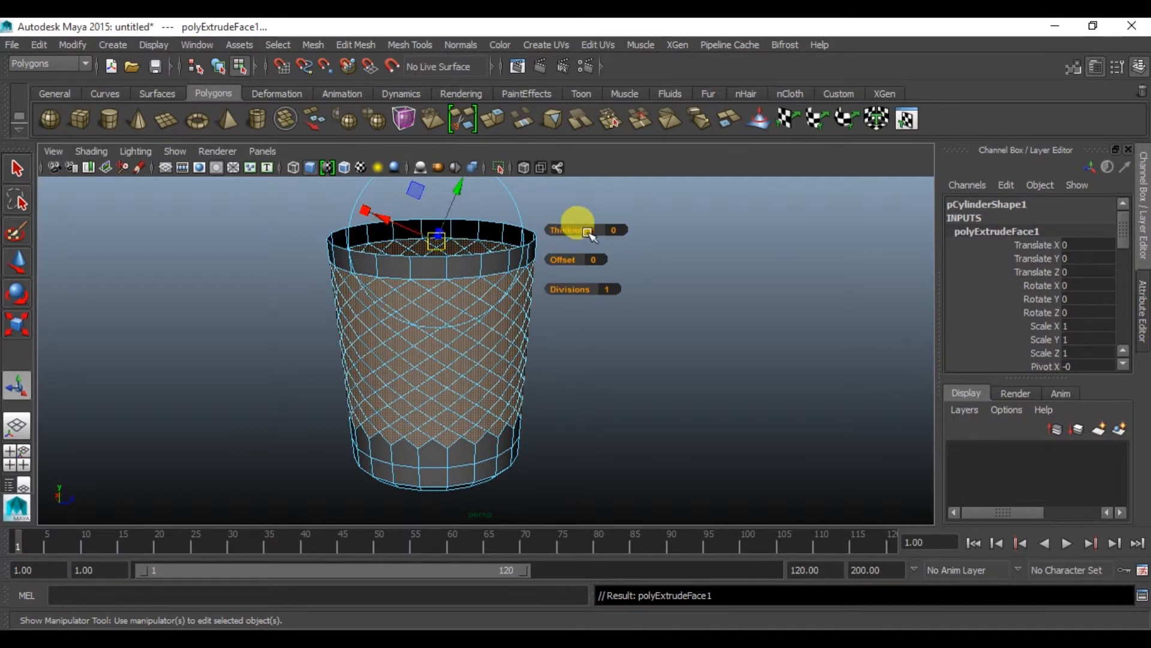
# - Try a thickness of 0.4 on the extruded faces and undo the change
pyautogui.moveTo(588, 234); pyautogui.dragTo(582, 232)
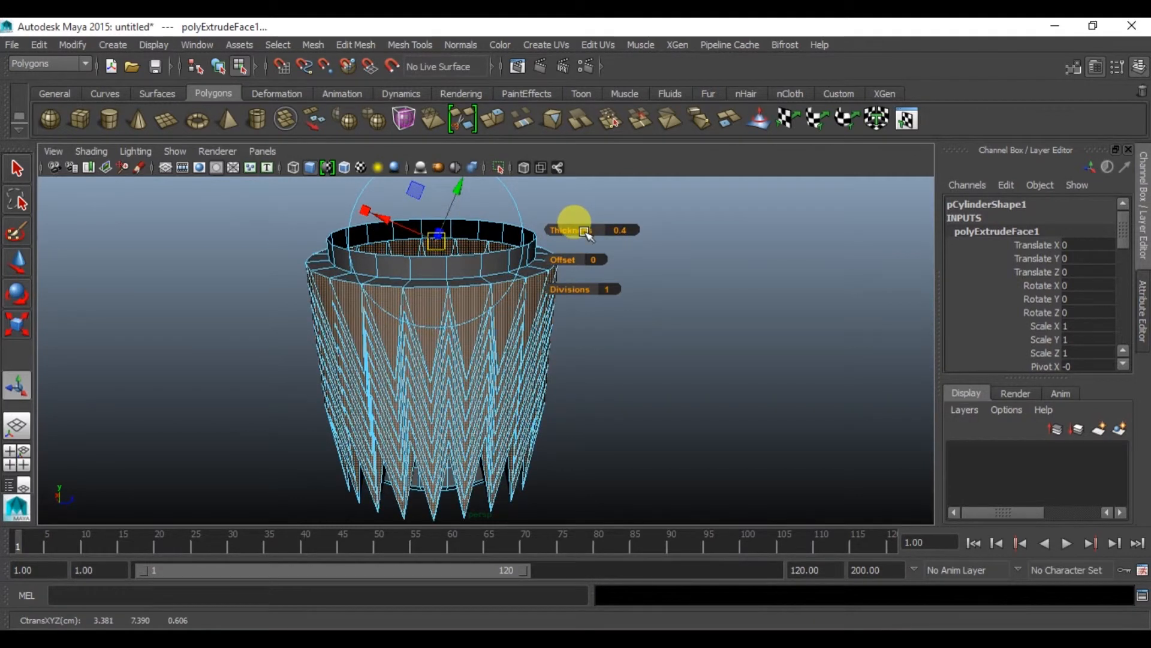
pyautogui.hotkey('ctrl', 'z')
pyautogui.keyDown('alt'); pyautogui.moveTo(509, 226); pyautogui.dragTo(336, 444); pyautogui.keyUp('alt')
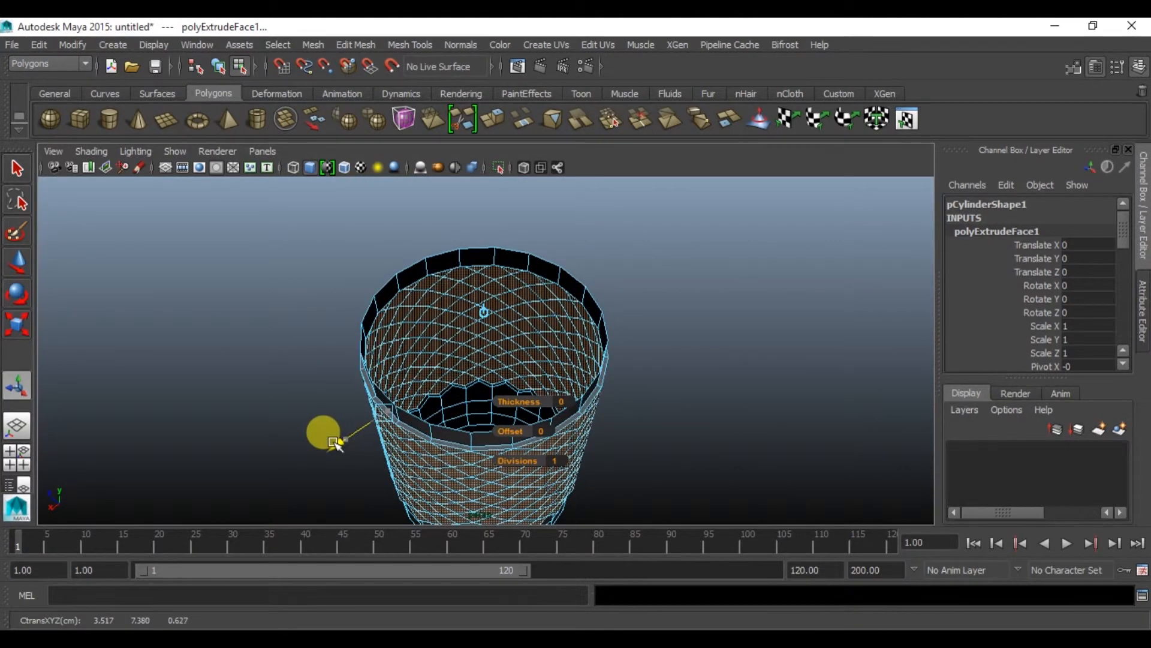
pyautogui.hotkey('ctrl', 'z')
pyautogui.scroll(3, 595, 416)
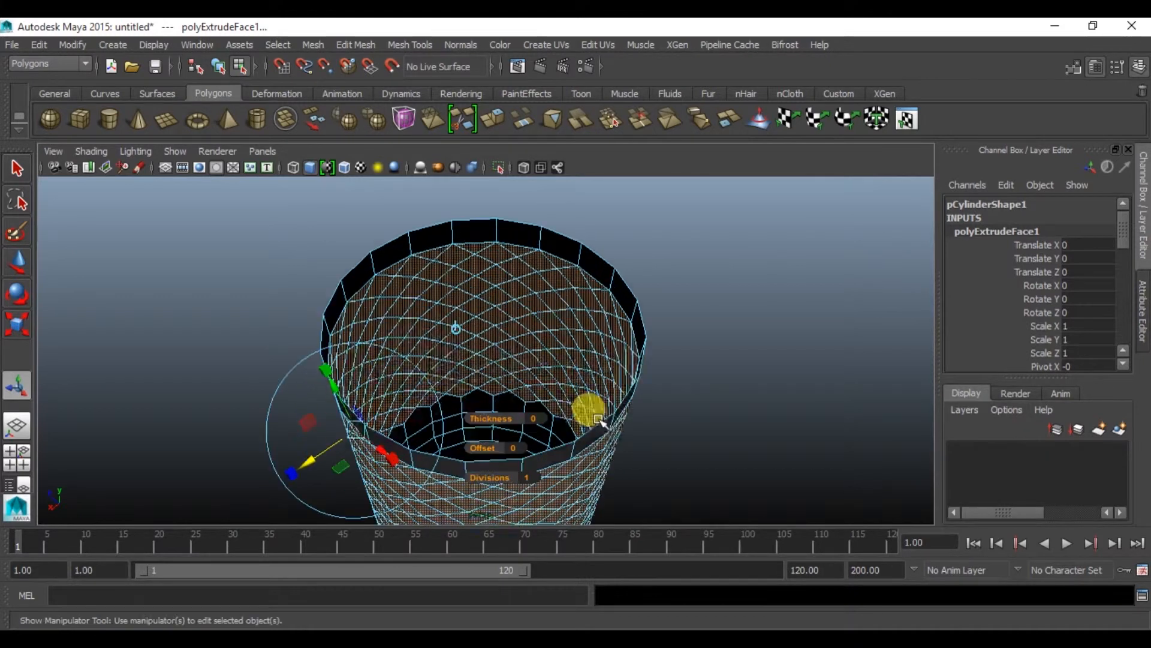
# - Set Keep Faces Together to off in the face extrusion's settings
pyautogui.scroll(-5, 1083, 289)
pyautogui.scroll(-5, 1083, 286)
pyautogui.scroll(2, 1043, 267)
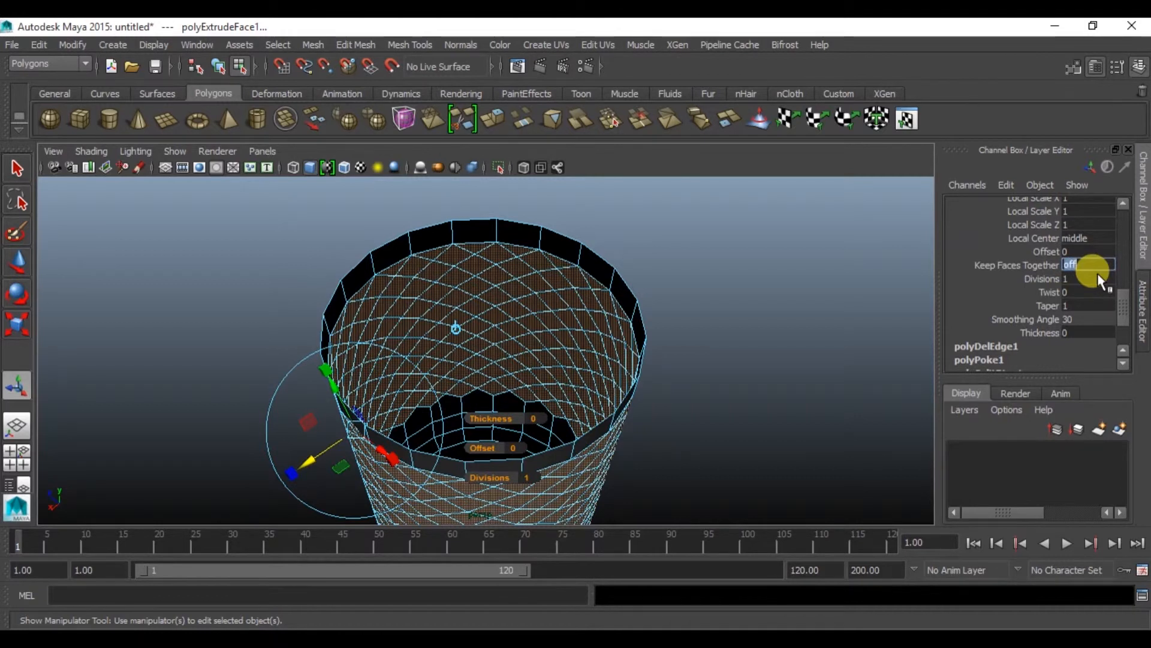
pyautogui.keyDown('alt'); pyautogui.moveTo(719, 368); pyautogui.dragTo(692, 341); pyautogui.keyUp('alt')
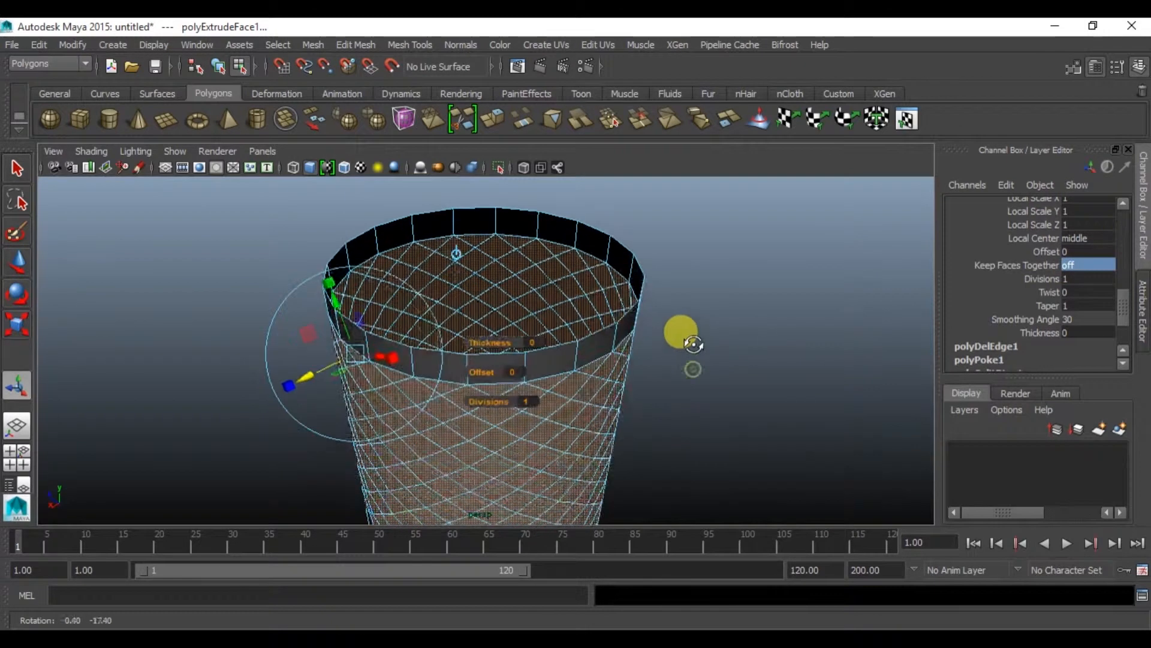
# - Scale the extruded diamond faces uniformly to a local scale of about 0.733, insetting each one separately
pyautogui.click(372, 347)
pyautogui.scroll(4, 359, 335)
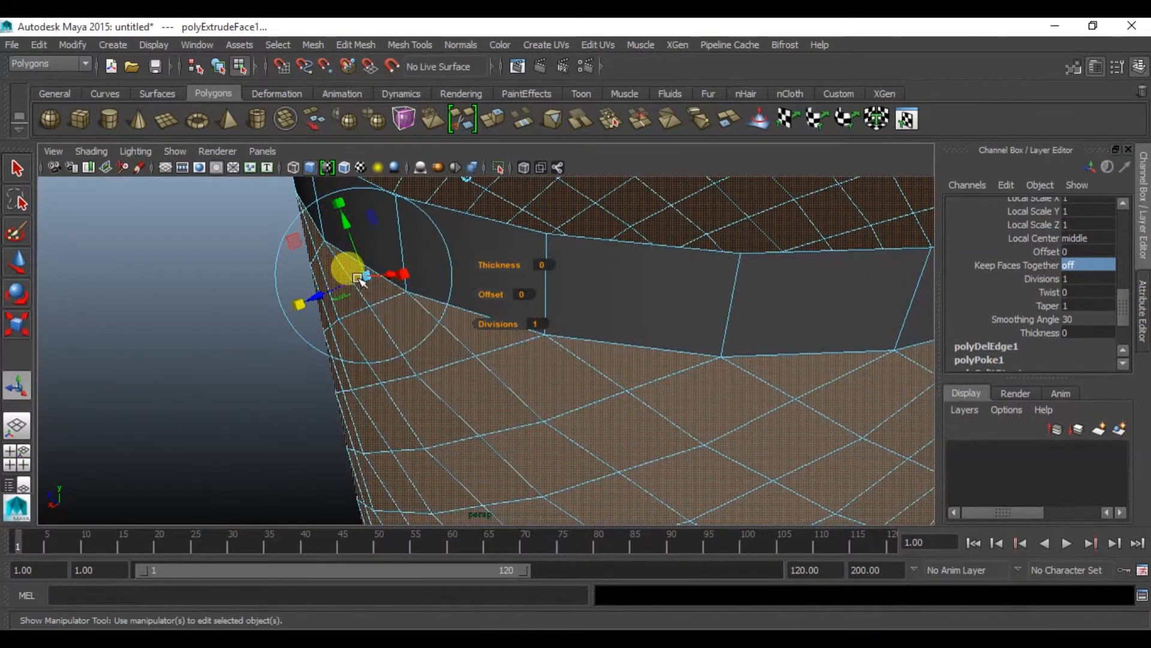
pyautogui.moveTo(360, 279); pyautogui.dragTo(352, 293)
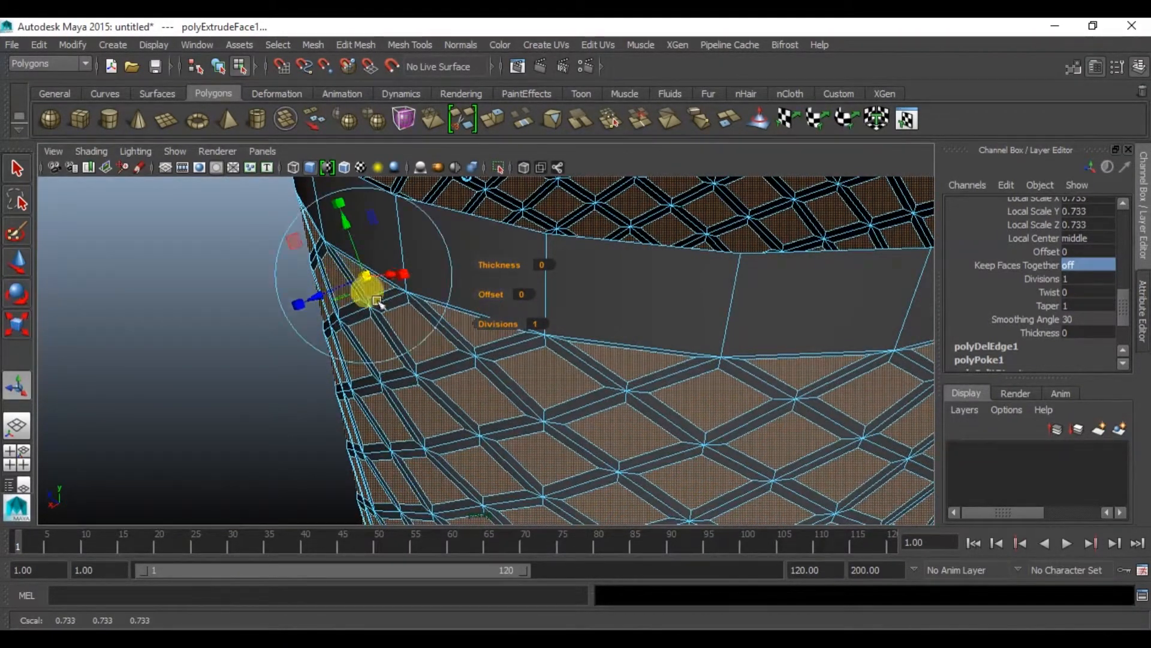
pyautogui.scroll(-6, 563, 375)
pyautogui.keyDown('alt'); pyautogui.moveTo(565, 444); pyautogui.dragTo(445, 450); pyautogui.keyUp('alt')
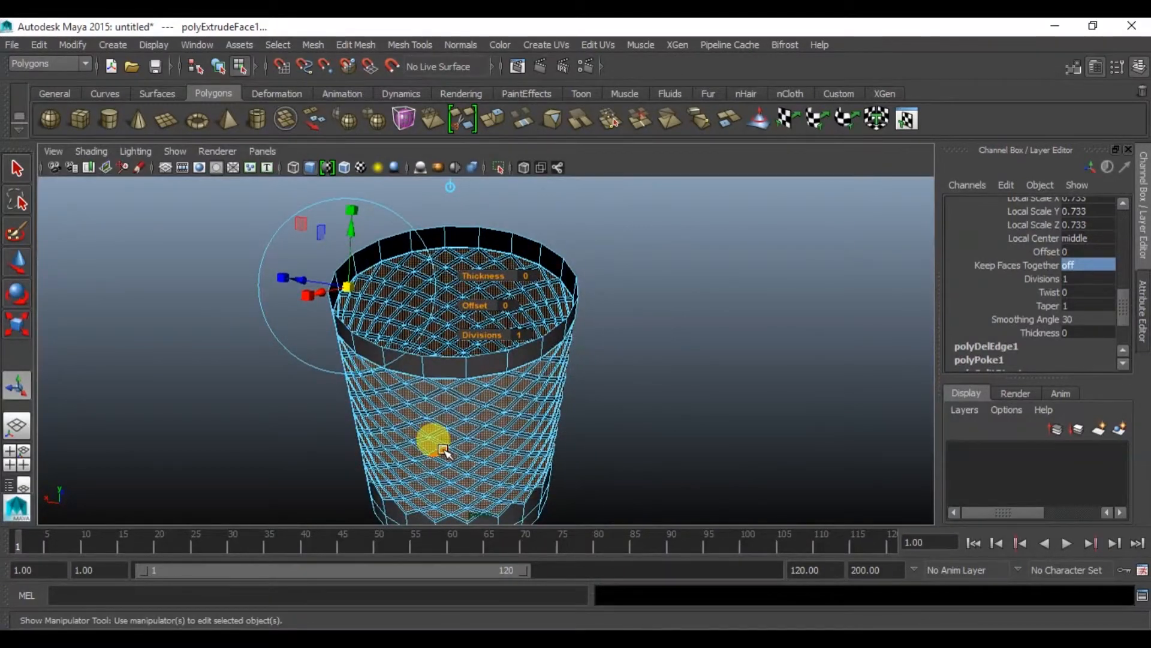
# - Delete the inset diamond faces to open the holes in the bin's lattice wall
pyautogui.press('Delete')
pyautogui.click(637, 279)
pyautogui.click(514, 462)
pyautogui.keyDown('alt'); pyautogui.moveTo(513, 462); pyautogui.dragTo(420, 378); pyautogui.keyUp('alt')
pyautogui.scroll(3, 421, 375)
pyautogui.keyDown('alt'); pyautogui.moveTo(427, 353); pyautogui.dragTo(590, 405, button='middle'); pyautogui.keyUp('alt')
pyautogui.scroll(-1, 576, 405)
pyautogui.moveTo(557, 405)
pyautogui.keyDown('alt'); pyautogui.mouseDown()
pyautogui.moveTo(638, 416)
pyautogui.moveTo(579, 399)
pyautogui.mouseUp(); pyautogui.keyUp('alt')
pyautogui.scroll(-2, 645, 416)
# - Select all faces of the bin and extrude them to give the lattice, rims and base thickness
pyautogui.moveTo(440, 308); pyautogui.dragTo(442, 303, button='right')
pyautogui.moveTo(389, 256); pyautogui.dragTo(545, 406)
pyautogui.scroll(6, 484, 329)
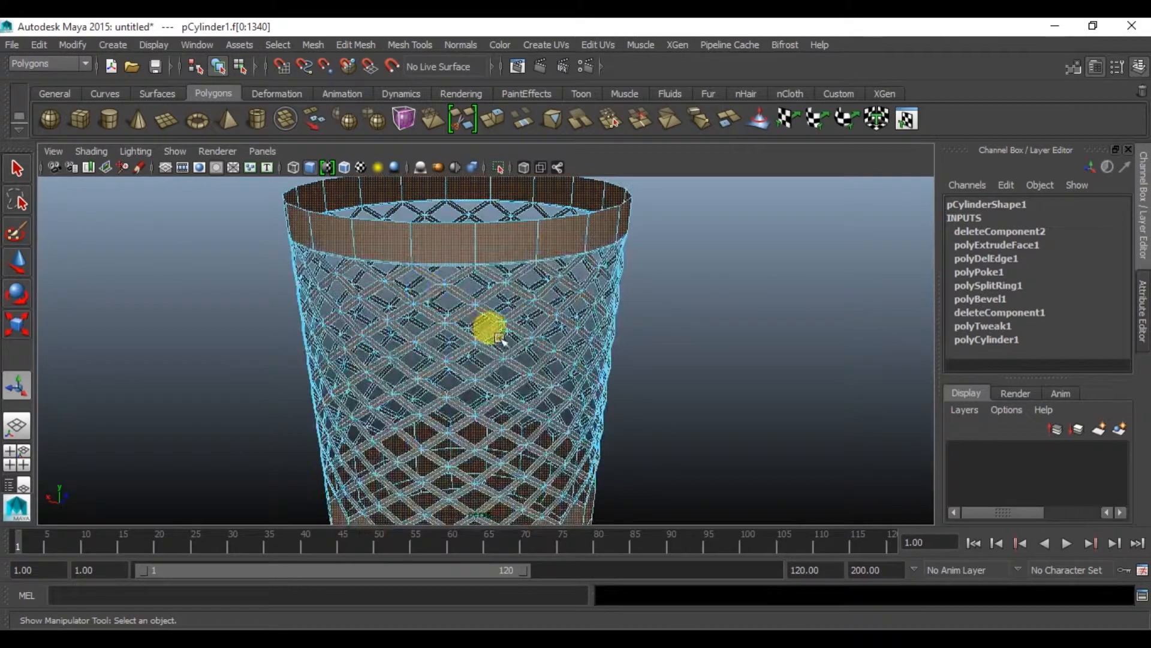
pyautogui.click(502, 120)
pyautogui.keyDown('alt'); pyautogui.moveTo(450, 475); pyautogui.dragTo(591, 346); pyautogui.keyUp('alt')
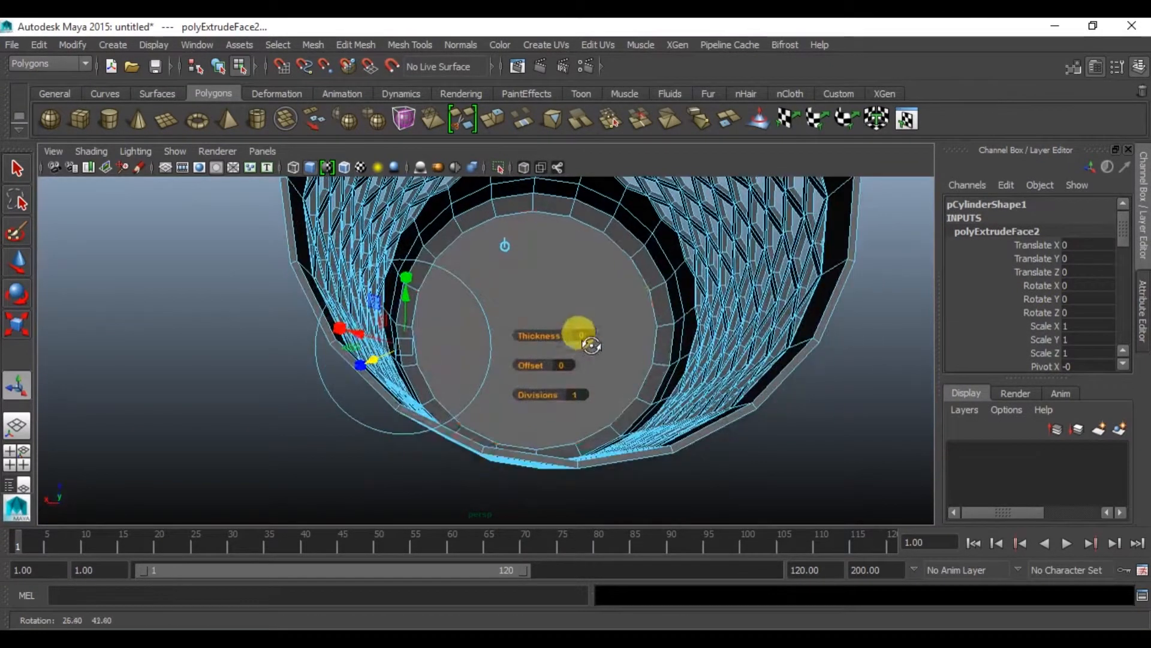
pyautogui.moveTo(561, 415); pyautogui.dragTo(647, 342, button='right')
pyautogui.keyDown('alt'); pyautogui.moveTo(617, 440); pyautogui.dragTo(667, 367); pyautogui.keyUp('alt')
pyautogui.click(716, 392)
# - Insert edge loops close to the upper and lower edges of the rim band's outer side
pyautogui.scroll(-3, 622, 393)
pyautogui.keyDown('alt'); pyautogui.moveTo(592, 288); pyautogui.dragTo(514, 372, button='middle'); pyautogui.keyUp('alt')
pyautogui.click(519, 214)
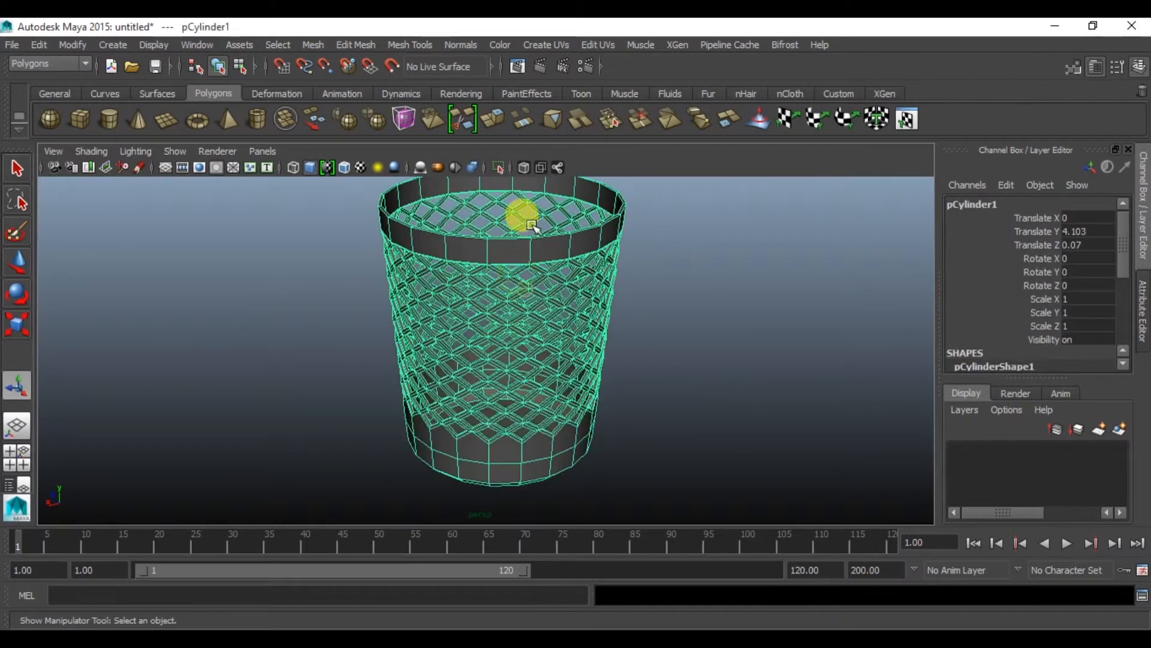
pyautogui.scroll(2, 541, 216)
pyautogui.keyDown('alt'); pyautogui.moveTo(541, 214); pyautogui.dragTo(547, 454); pyautogui.keyUp('alt')
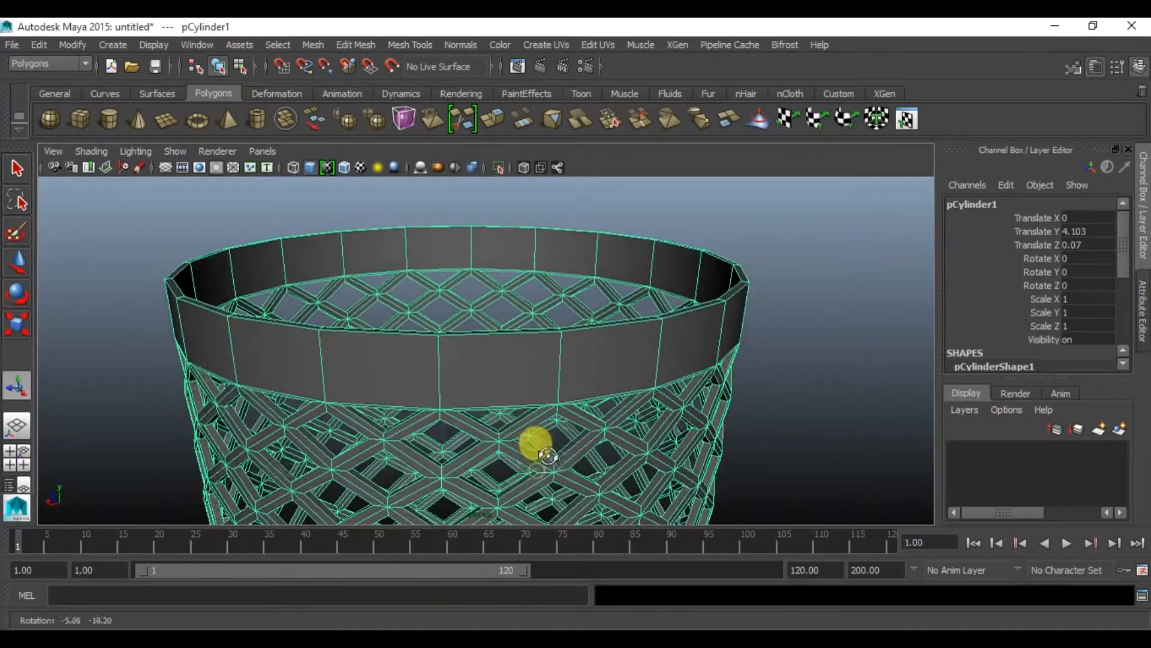
pyautogui.click(413, 42)
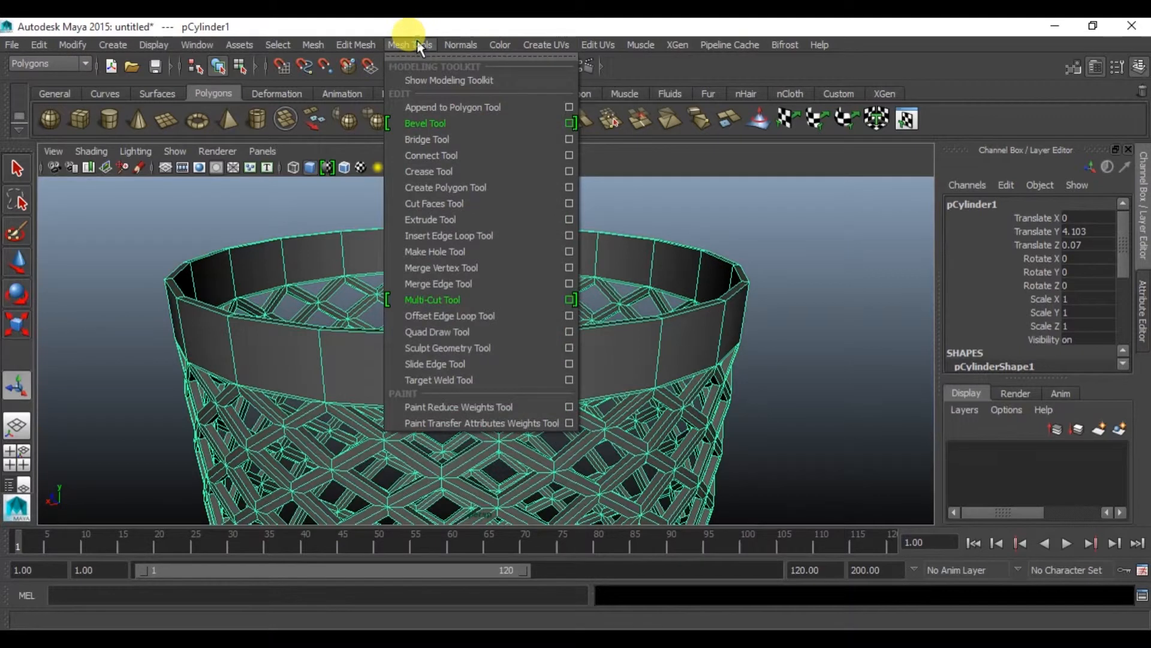
pyautogui.click(488, 235)
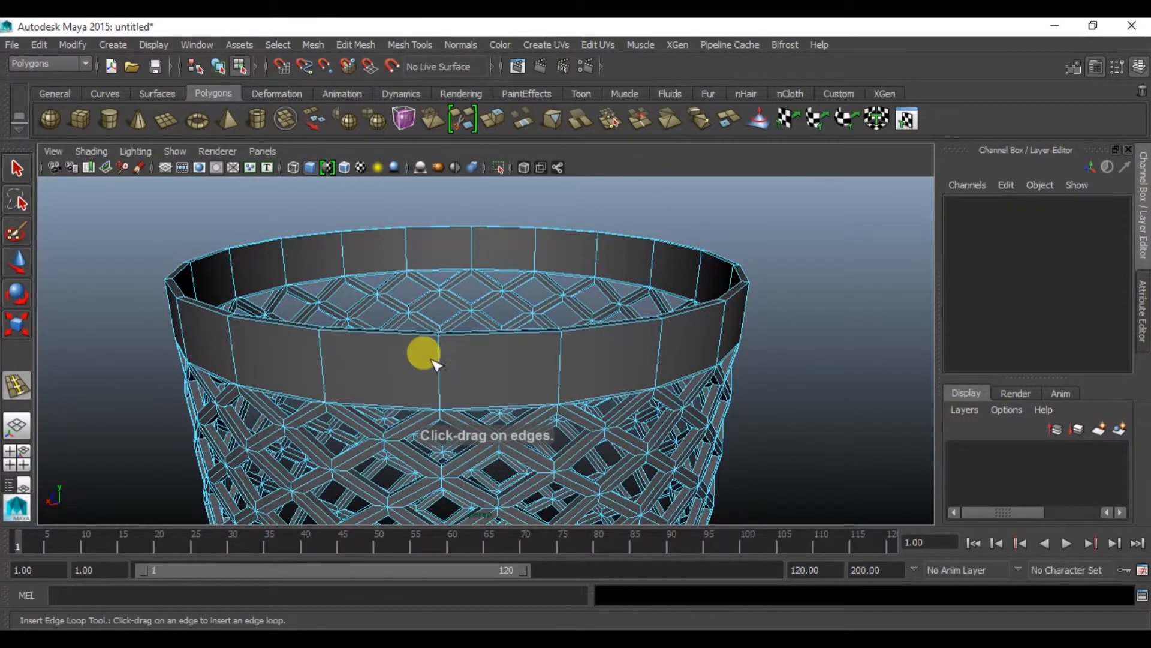
pyautogui.moveTo(441, 349); pyautogui.dragTo(441, 408)
pyautogui.keyDown('alt'); pyautogui.moveTo(441, 324); pyautogui.dragTo(223, 245); pyautogui.keyUp('alt')
pyautogui.keyDown('alt'); pyautogui.moveTo(228, 240); pyautogui.dragTo(359, 432, button='middle'); pyautogui.keyUp('alt')
pyautogui.keyDown('alt'); pyautogui.moveTo(360, 432); pyautogui.dragTo(353, 323, button='right'); pyautogui.keyUp('alt')
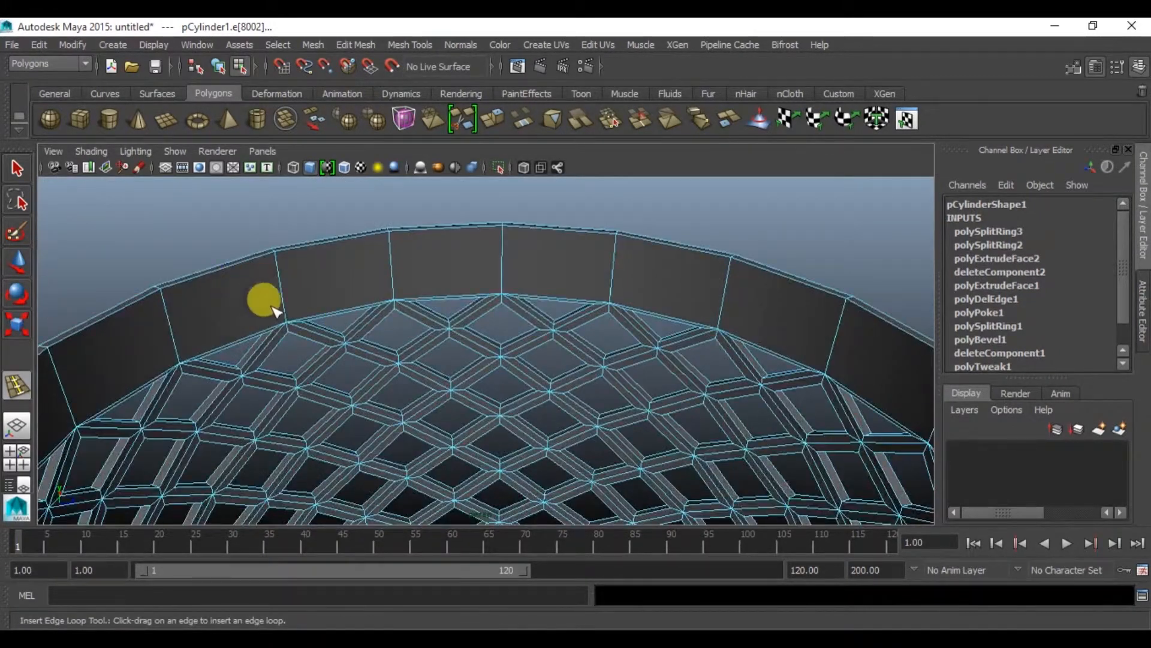
# - Insert edge loops close to the upper and lower edges of the rim band's inner side
pyautogui.keyDown('alt'); pyautogui.moveTo(285, 318); pyautogui.dragTo(261, 305, button='right'); pyautogui.keyUp('alt')
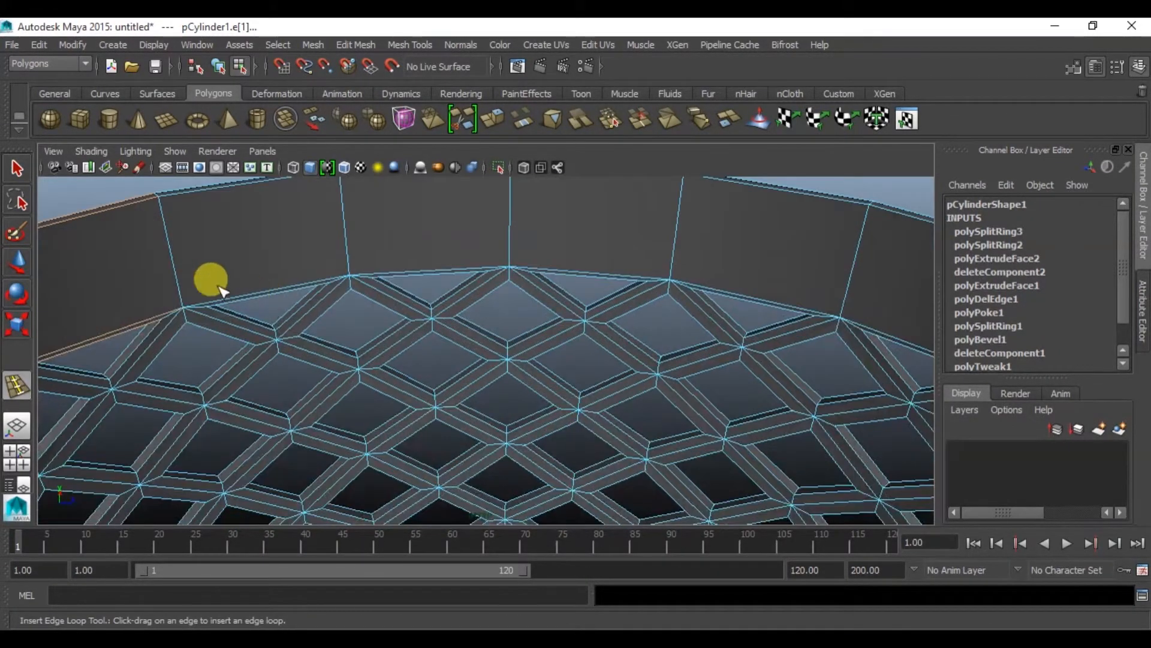
pyautogui.moveTo(183, 304); pyautogui.dragTo(184, 304)
pyautogui.moveTo(166, 215); pyautogui.dragTo(323, 294)
# - Try an edge loop below the corner edge of the bin's base and undo it
pyautogui.scroll(-5, 342, 304)
pyautogui.keyDown('alt'); pyautogui.moveTo(373, 421); pyautogui.dragTo(530, 379); pyautogui.keyUp('alt')
pyautogui.scroll(-5, 530, 379)
pyautogui.keyDown('alt'); pyautogui.moveTo(469, 464); pyautogui.dragTo(519, 406); pyautogui.keyUp('alt')
pyautogui.scroll(6, 525, 467)
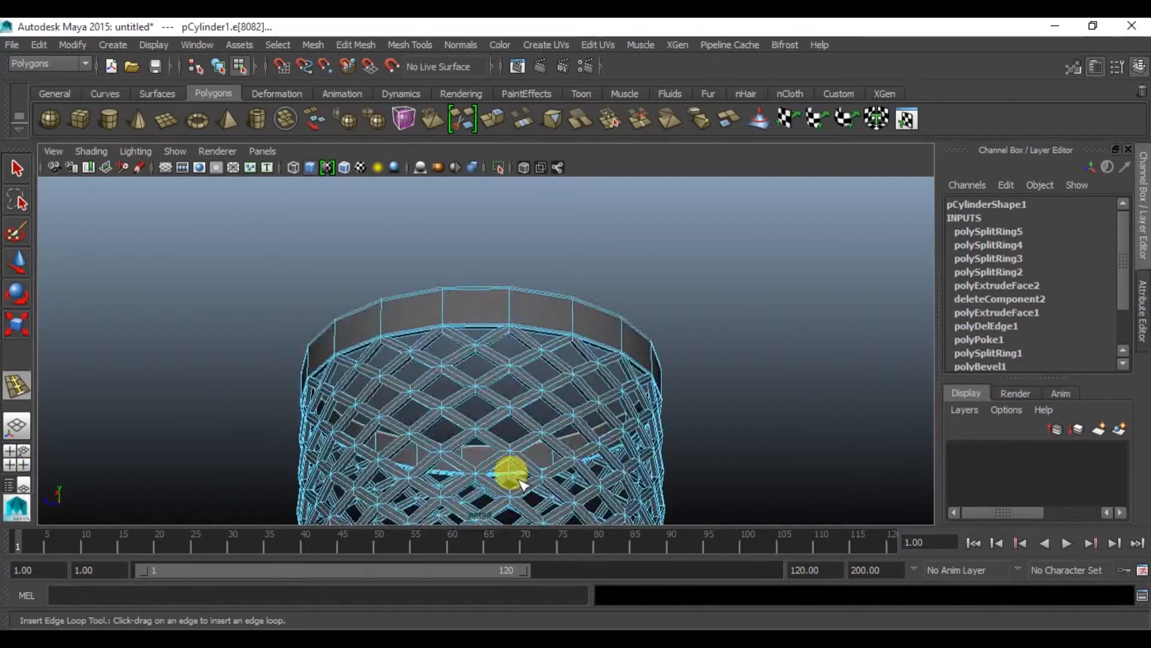
pyautogui.keyDown('alt'); pyautogui.moveTo(521, 472); pyautogui.dragTo(506, 188, button='middle'); pyautogui.keyUp('alt')
pyautogui.keyDown('alt'); pyautogui.moveTo(478, 507); pyautogui.dragTo(460, 377, button='middle'); pyautogui.keyUp('alt')
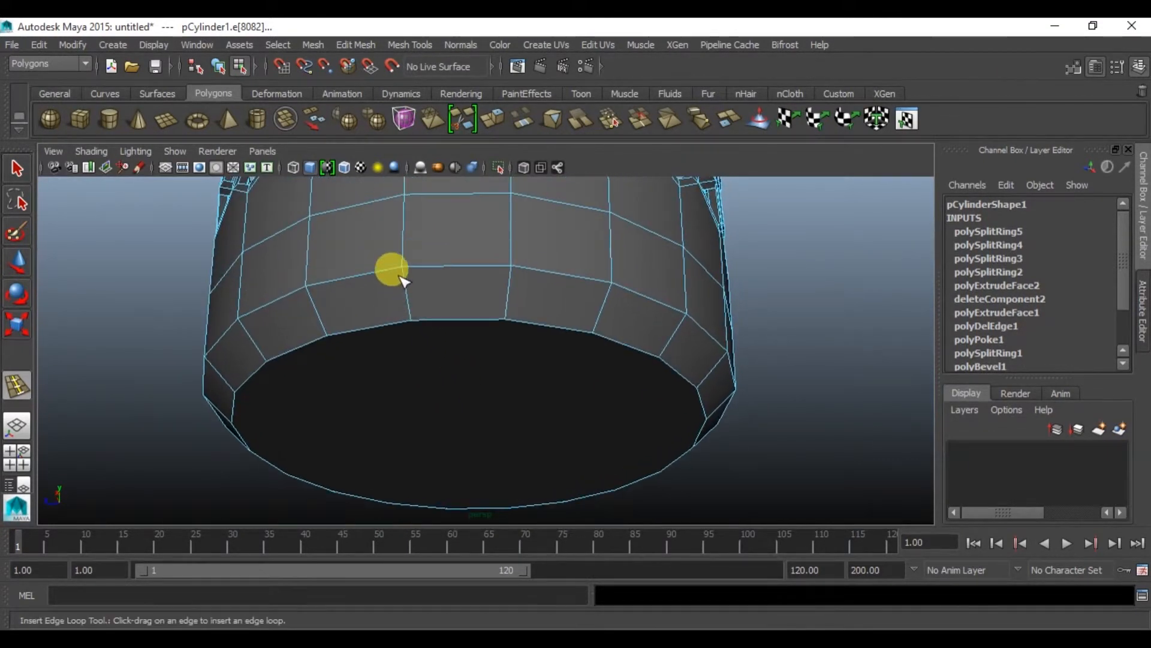
pyautogui.moveTo(404, 276)
pyautogui.mouseDown()
pyautogui.moveTo(402, 257)
pyautogui.moveTo(404, 289)
pyautogui.mouseUp()
pyautogui.hotkey('ctrl', 'z')
# - Insert supporting edge loops just below and above the base's outer corner edge and beside the underside's bevel edge
pyautogui.scroll(5, 389, 472)
pyautogui.keyDown('alt'); pyautogui.moveTo(400, 485); pyautogui.dragTo(416, 390, button='middle'); pyautogui.keyUp('alt')
pyautogui.scroll(-4, 417, 389)
pyautogui.keyDown('alt'); pyautogui.moveTo(420, 384); pyautogui.dragTo(464, 329); pyautogui.keyUp('alt')
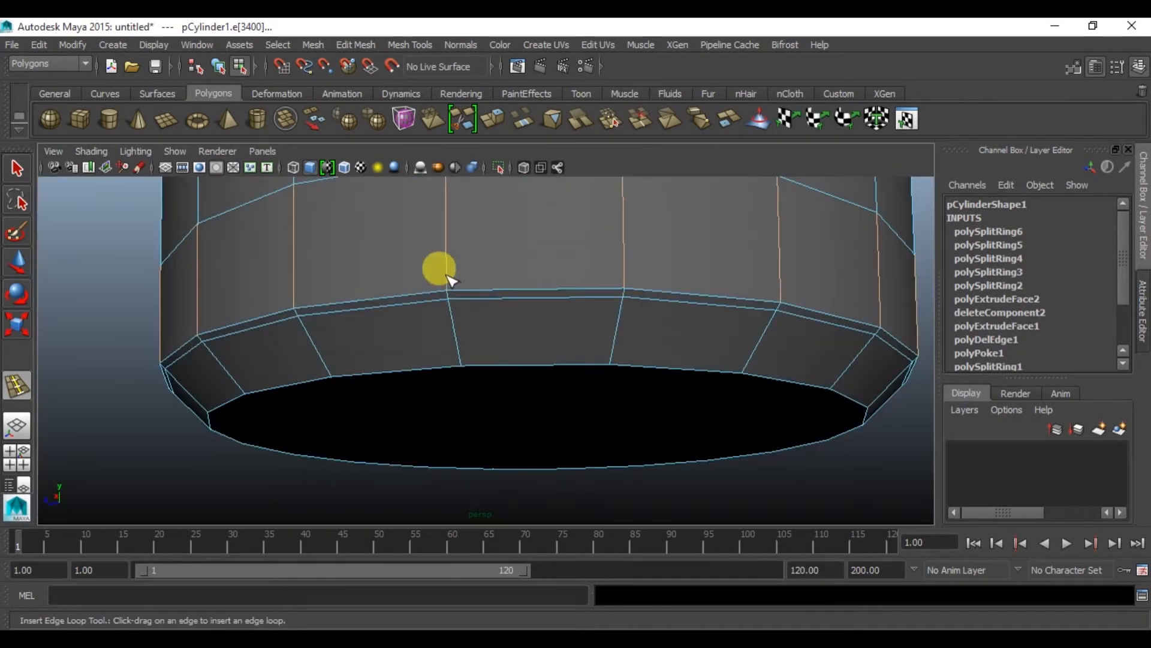
pyautogui.moveTo(447, 289); pyautogui.dragTo(448, 292)
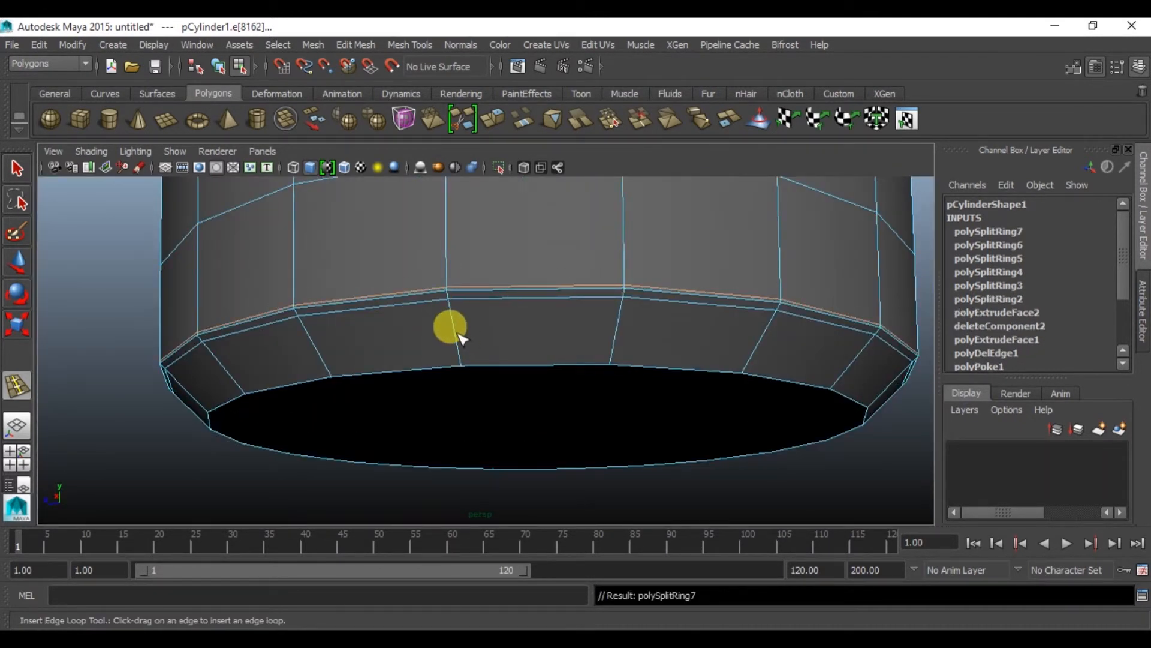
pyautogui.moveTo(465, 364); pyautogui.dragTo(403, 341)
pyautogui.scroll(-3, 510, 364)
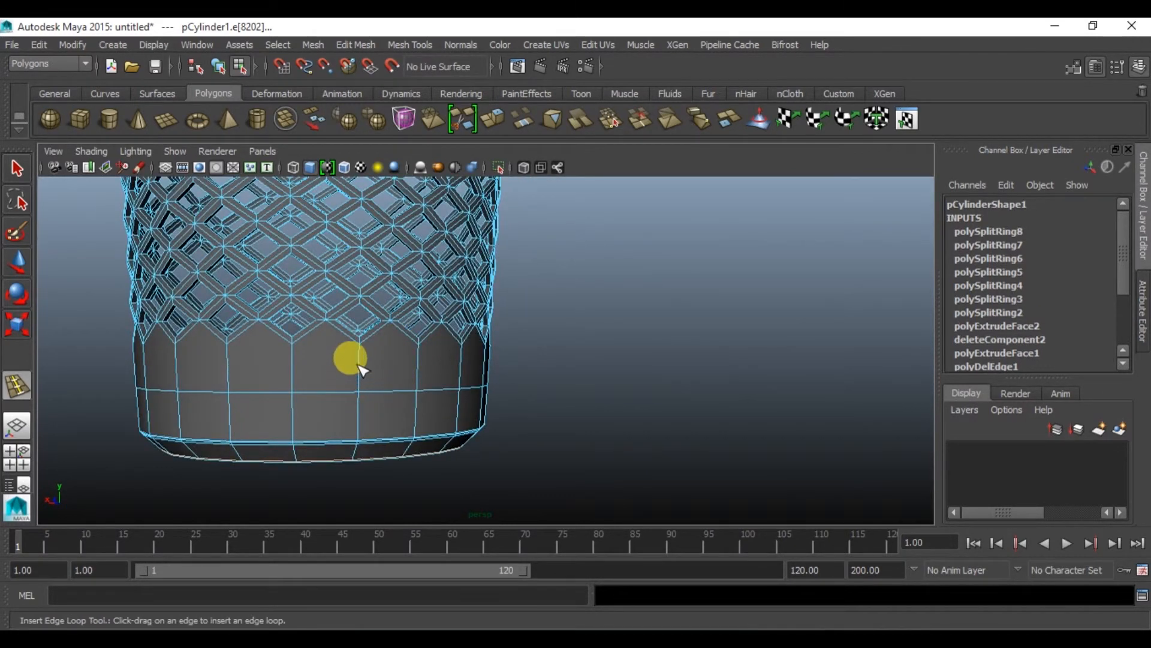
# - Leave the Insert Edge Loop tool, return the bin to object mode and show the ground grid
pyautogui.click(16, 169)
pyautogui.moveTo(351, 338); pyautogui.dragTo(454, 249, button='right')
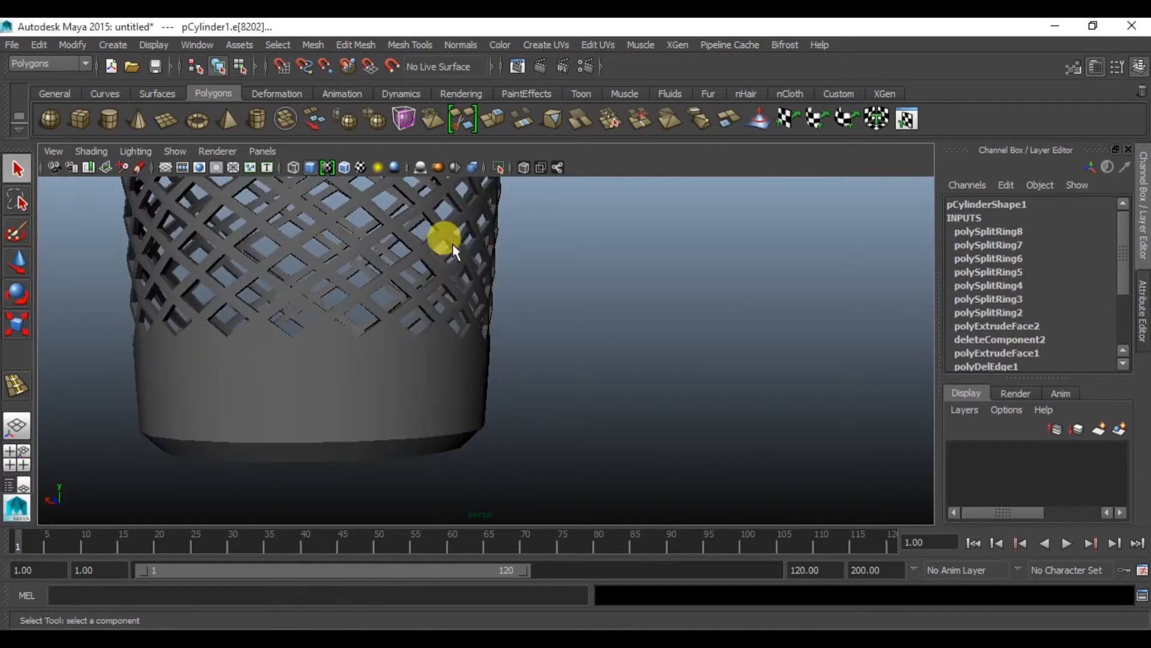
pyautogui.click(481, 365)
pyautogui.scroll(-5, 416, 372)
pyautogui.click(166, 165)
pyautogui.keyDown('alt'); pyautogui.moveTo(448, 412); pyautogui.dragTo(503, 353); pyautogui.keyUp('alt')
pyautogui.click(621, 297)
# - Switch the bin to smooth mesh preview and inspect its rounded holes from several sides
pyautogui.scroll(3, 466, 298)
pyautogui.keyDown('alt'); pyautogui.moveTo(466, 303); pyautogui.dragTo(419, 396); pyautogui.keyUp('alt')
pyautogui.click(422, 371)
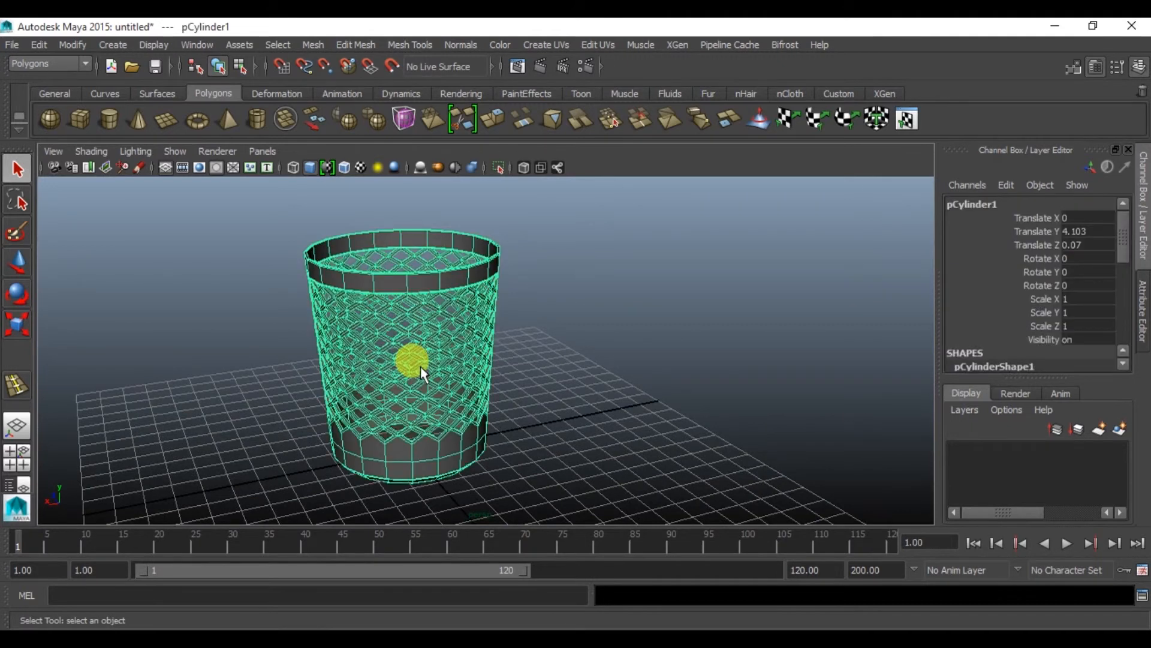
pyautogui.click(640, 273)
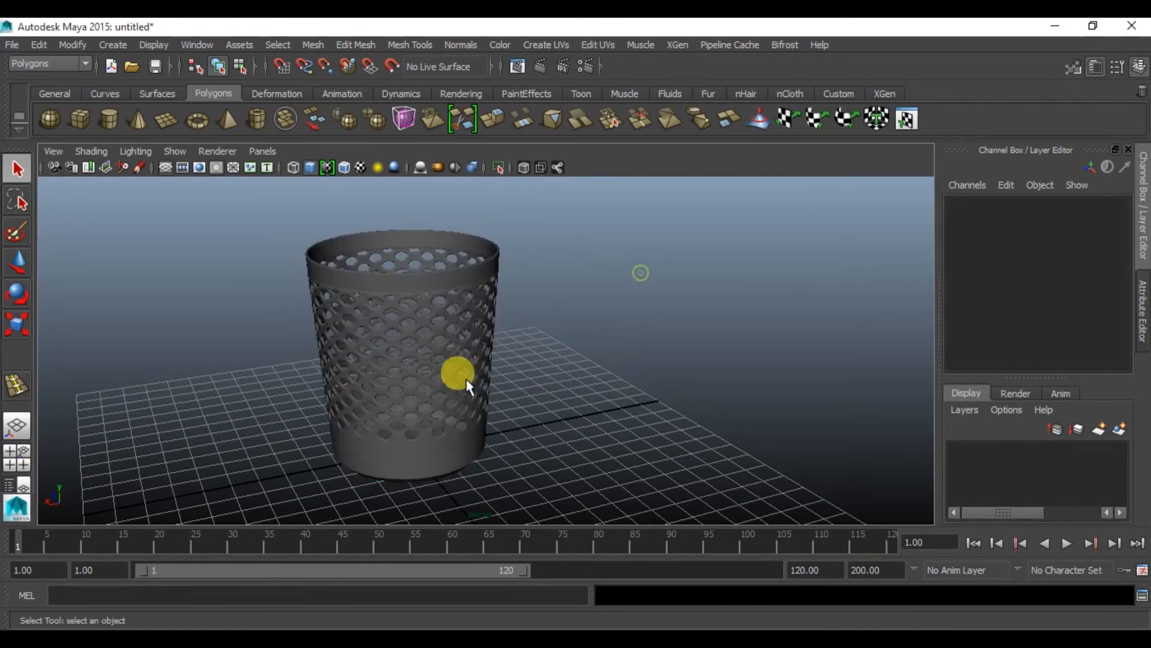
pyautogui.scroll(4, 450, 379)
pyautogui.keyDown('alt'); pyautogui.moveTo(424, 386); pyautogui.dragTo(304, 392); pyautogui.keyUp('alt')
pyautogui.keyDown('alt'); pyautogui.moveTo(342, 354); pyautogui.dragTo(498, 399, button='middle'); pyautogui.keyUp('alt')
pyautogui.keyDown('alt'); pyautogui.moveTo(498, 398); pyautogui.dragTo(232, 388); pyautogui.keyUp('alt')
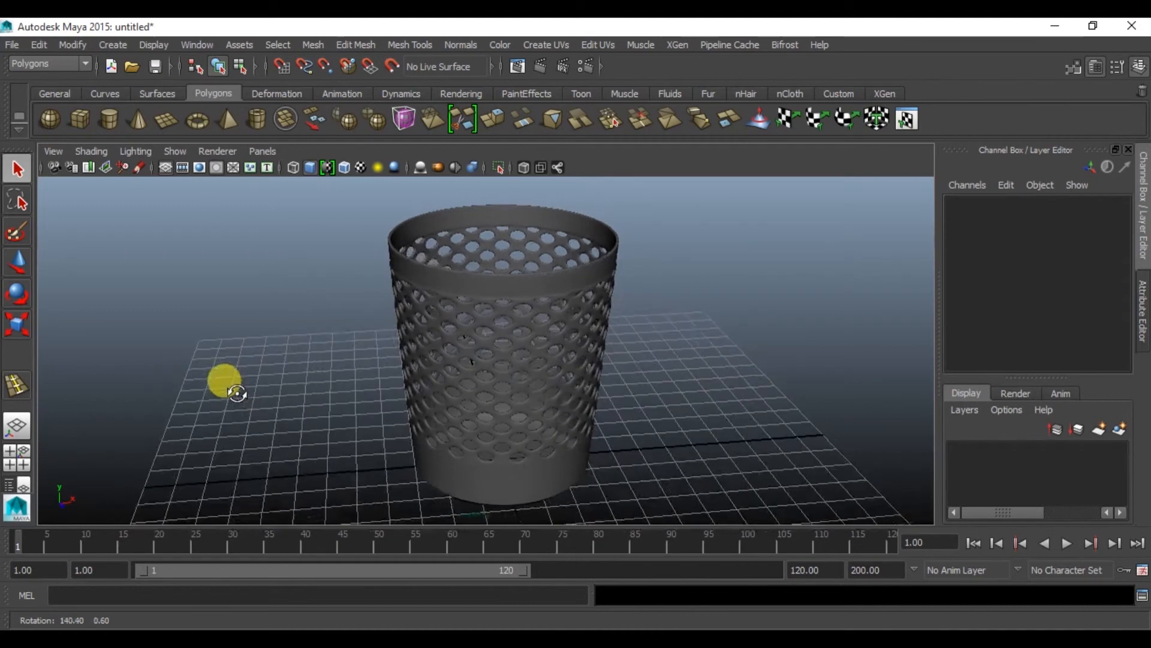
pyautogui.keyDown('alt'); pyautogui.moveTo(532, 388); pyautogui.dragTo(355, 394); pyautogui.keyUp('alt')
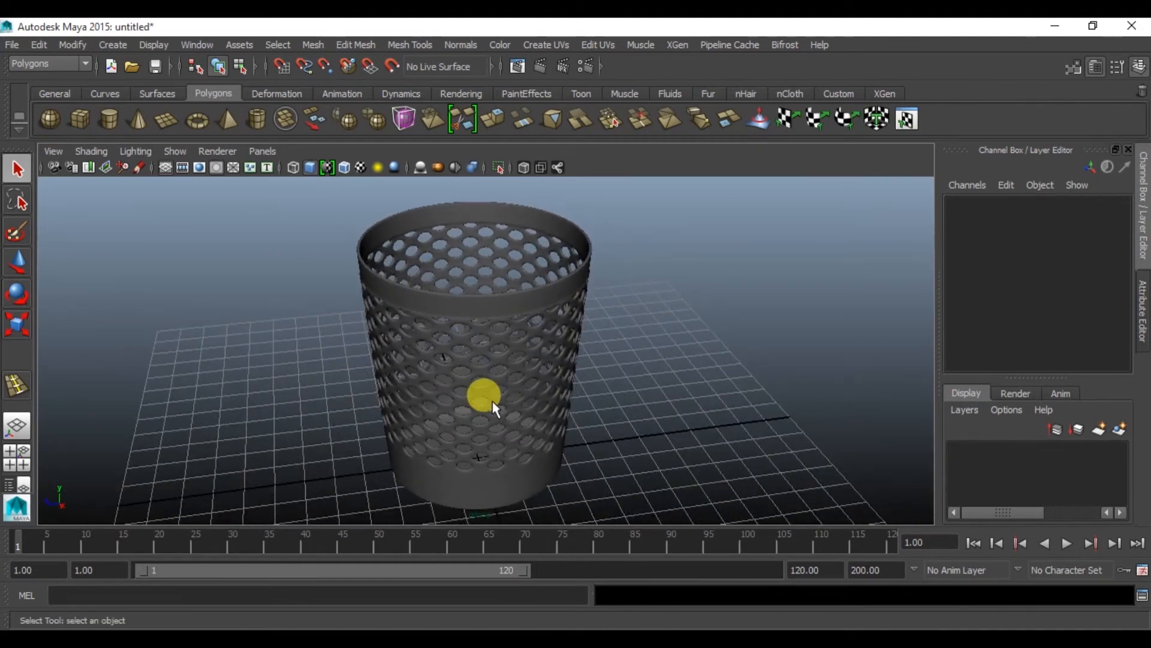